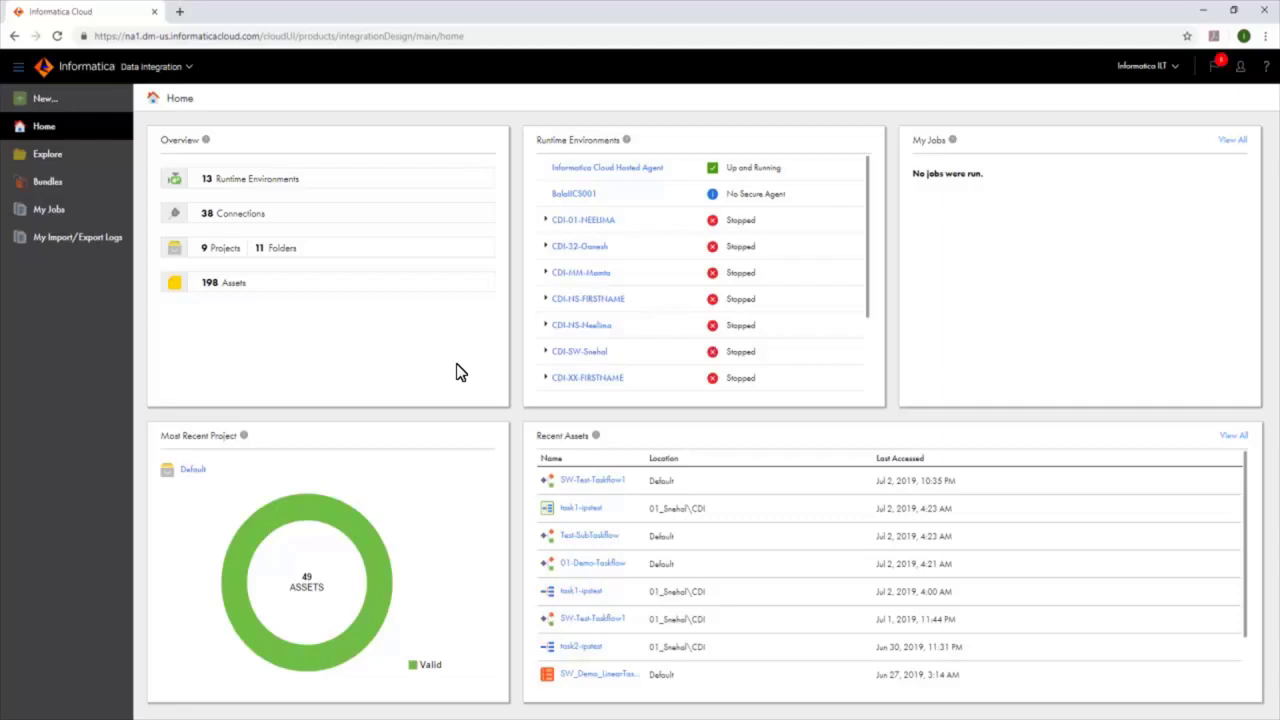
Create a taskflow from the Sequential Tasks template and name it 01-Demo-Taskflow.
{"action": "left_click", "coordinate": [42, 100]}
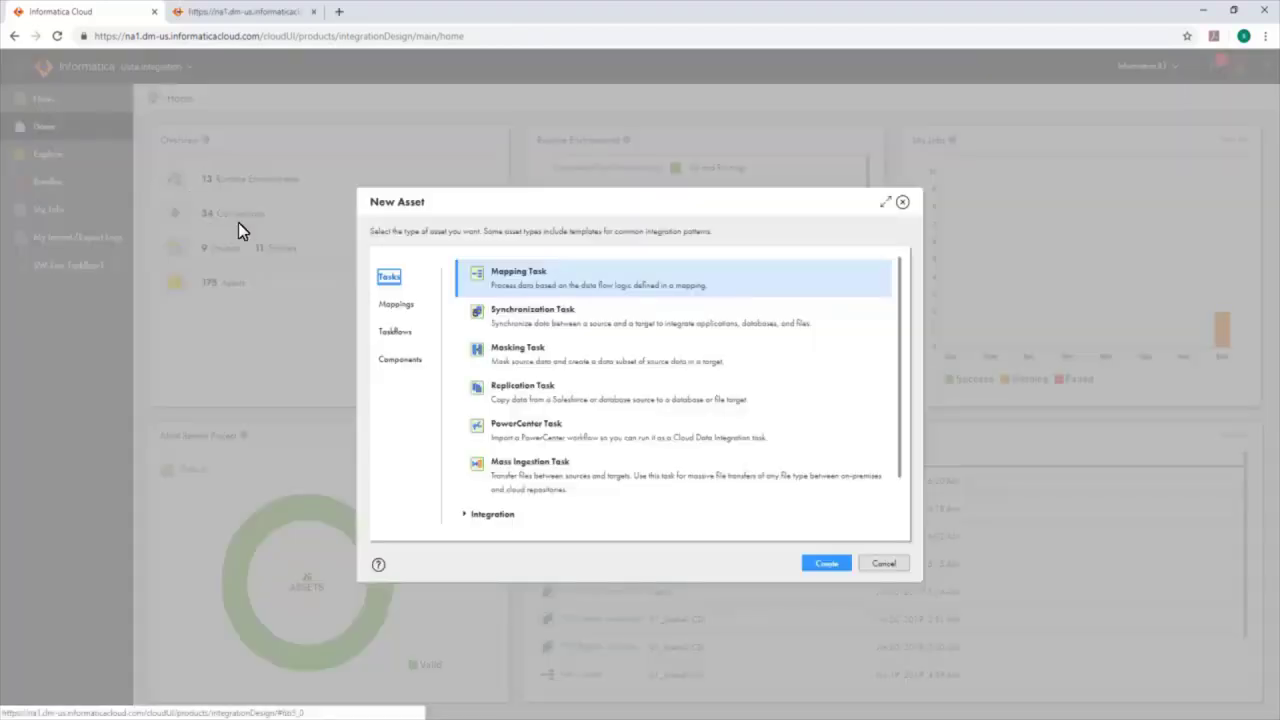
{"action": "left_click", "coordinate": [413, 334]}
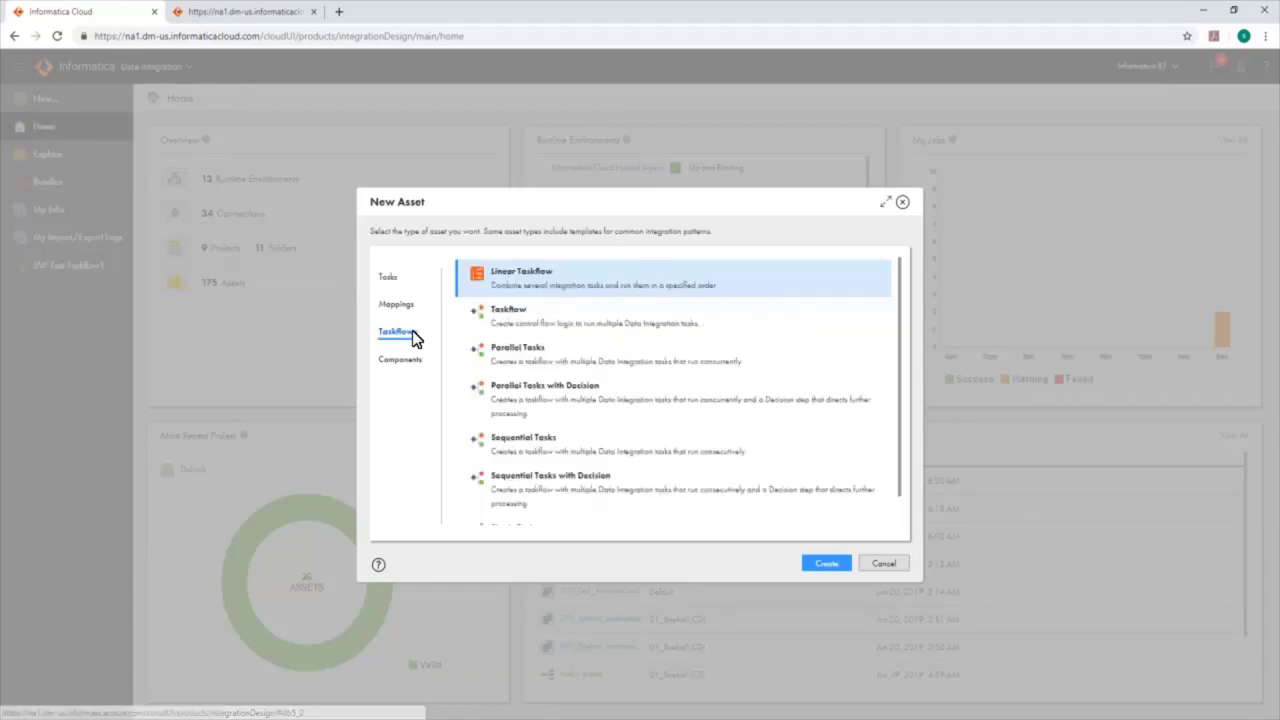
{"action": "left_click", "coordinate": [530, 455]}
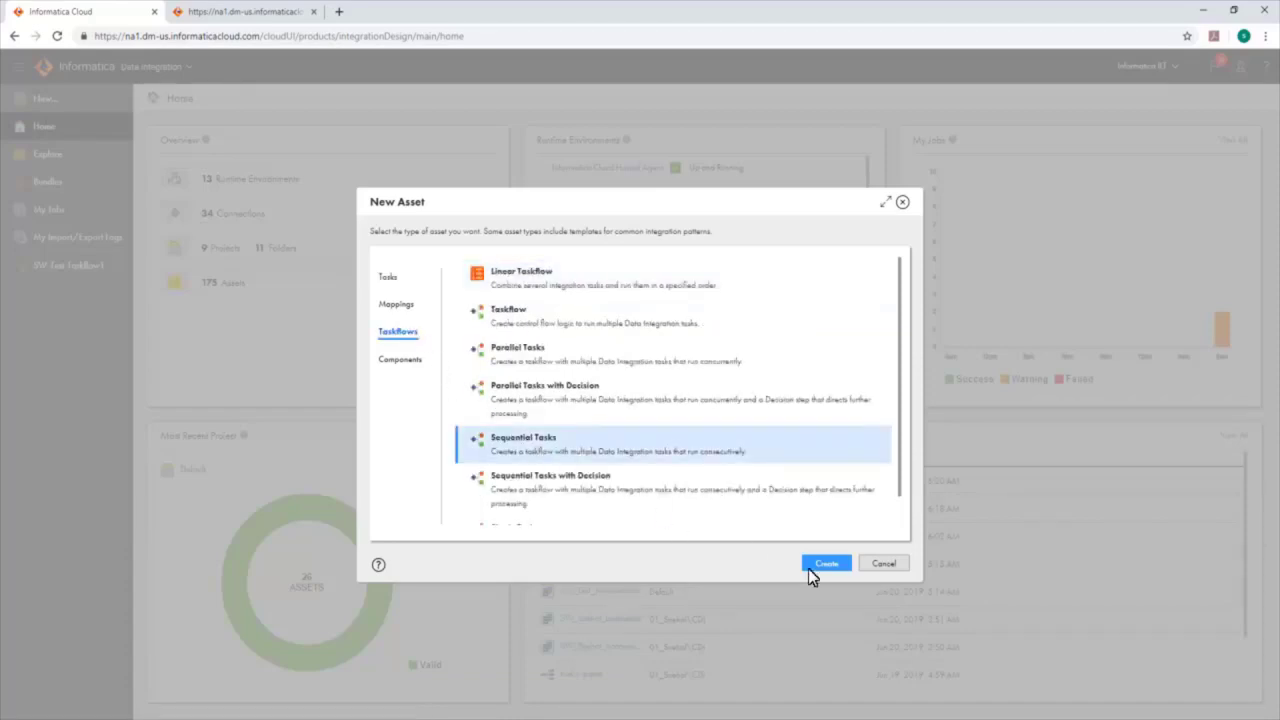
{"action": "left_click", "coordinate": [810, 566]}
{"action": "double_click", "coordinate": [343, 556]}
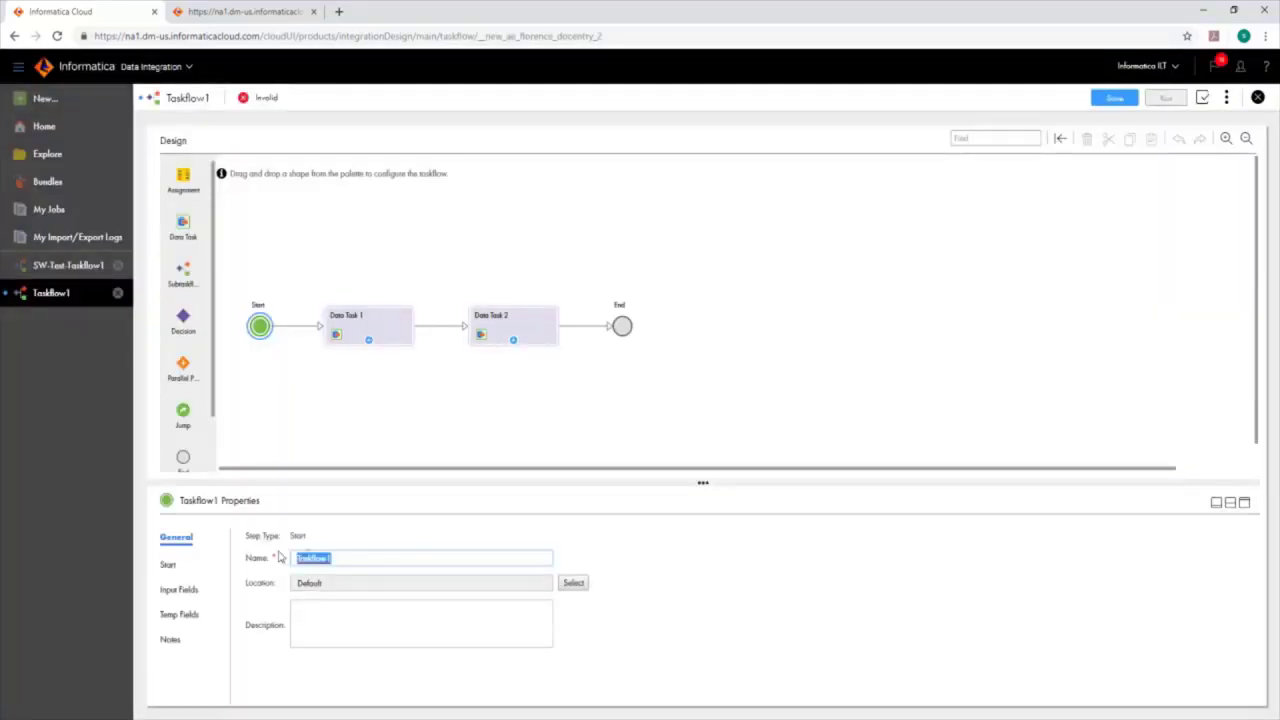
{"action": "type", "text": "01-Demo-Taskflow"}
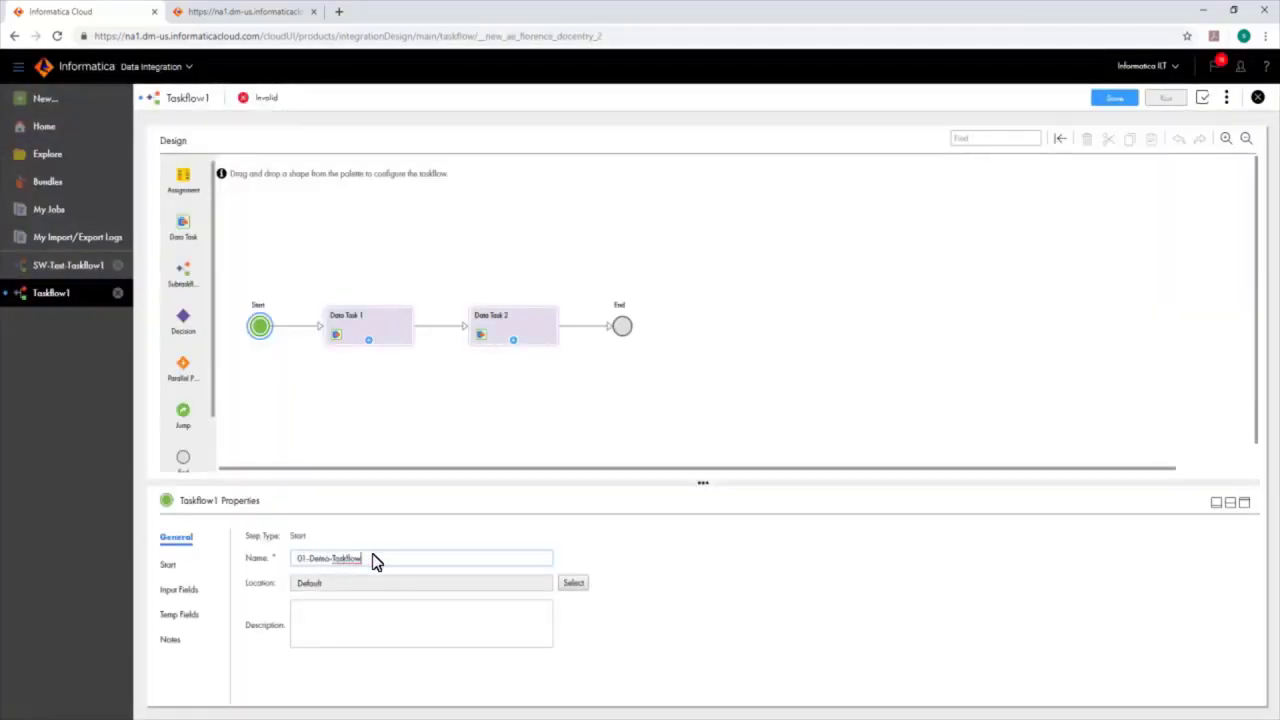
{"action": "key", "text": "Tab"}
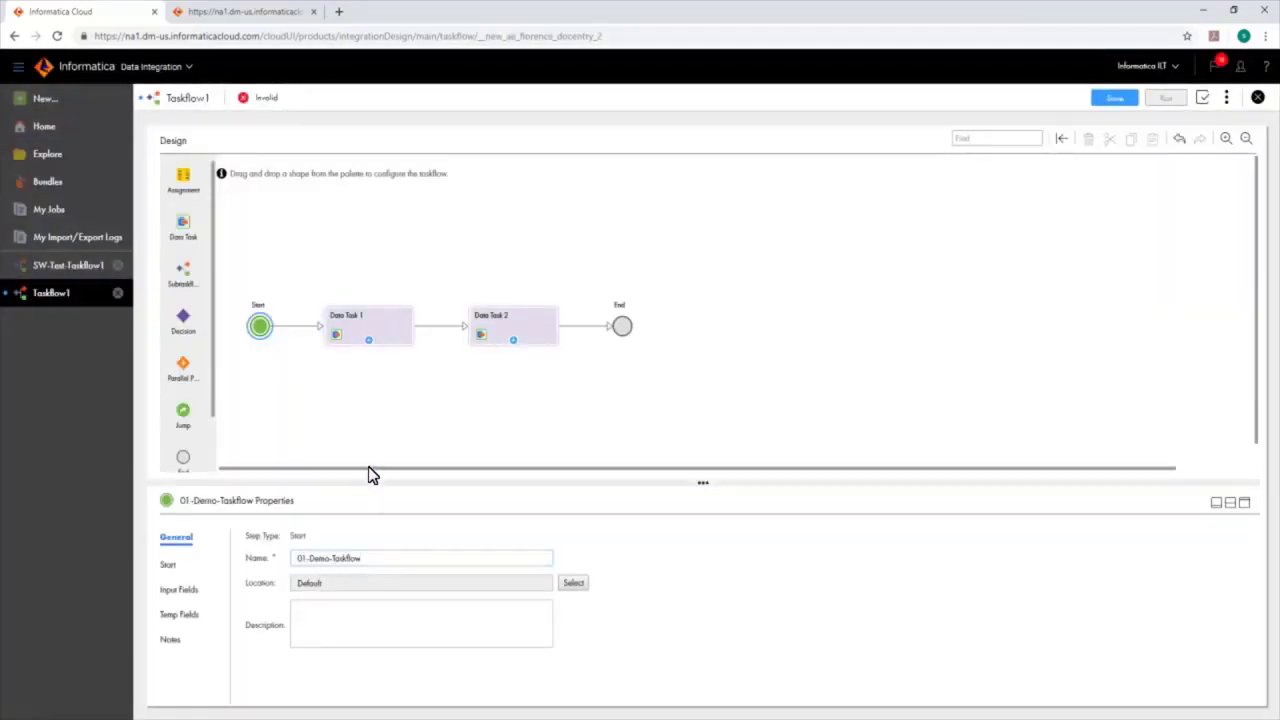
Assign the mapping task task1-ipstest to the Data Task 1 step.
{"action": "left_click", "coordinate": [365, 341]}
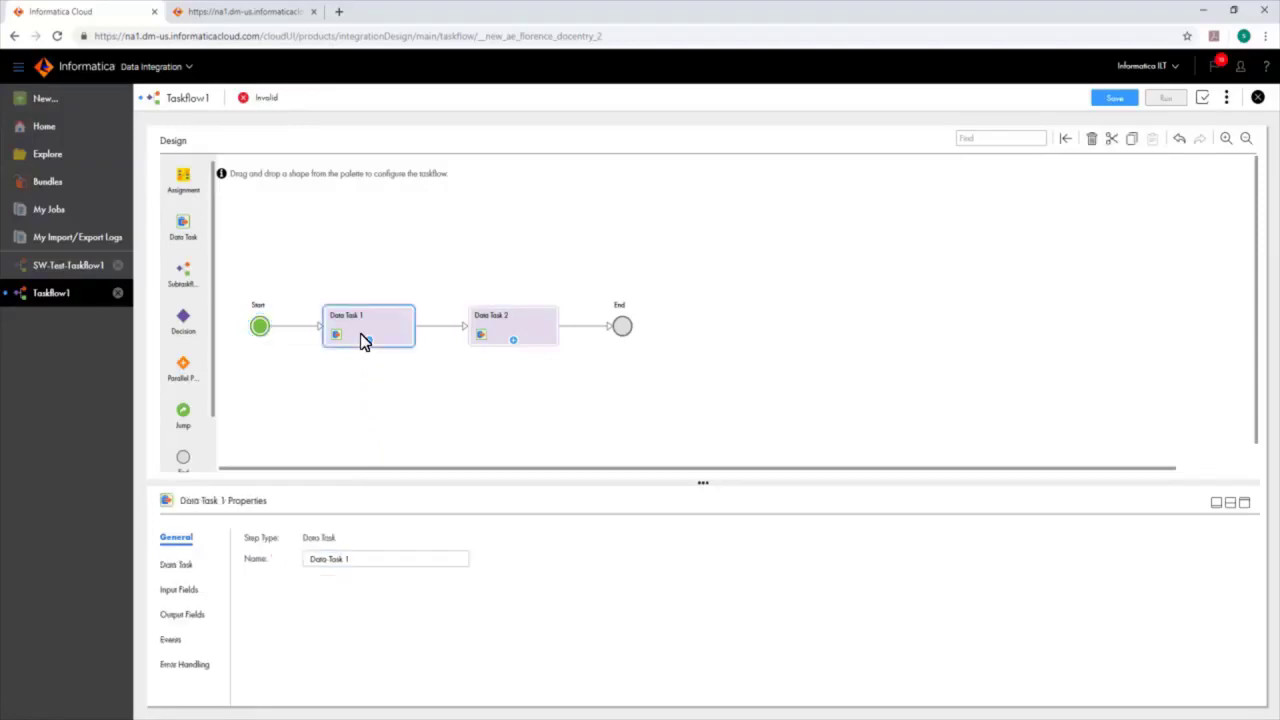
{"action": "left_click", "coordinate": [177, 565]}
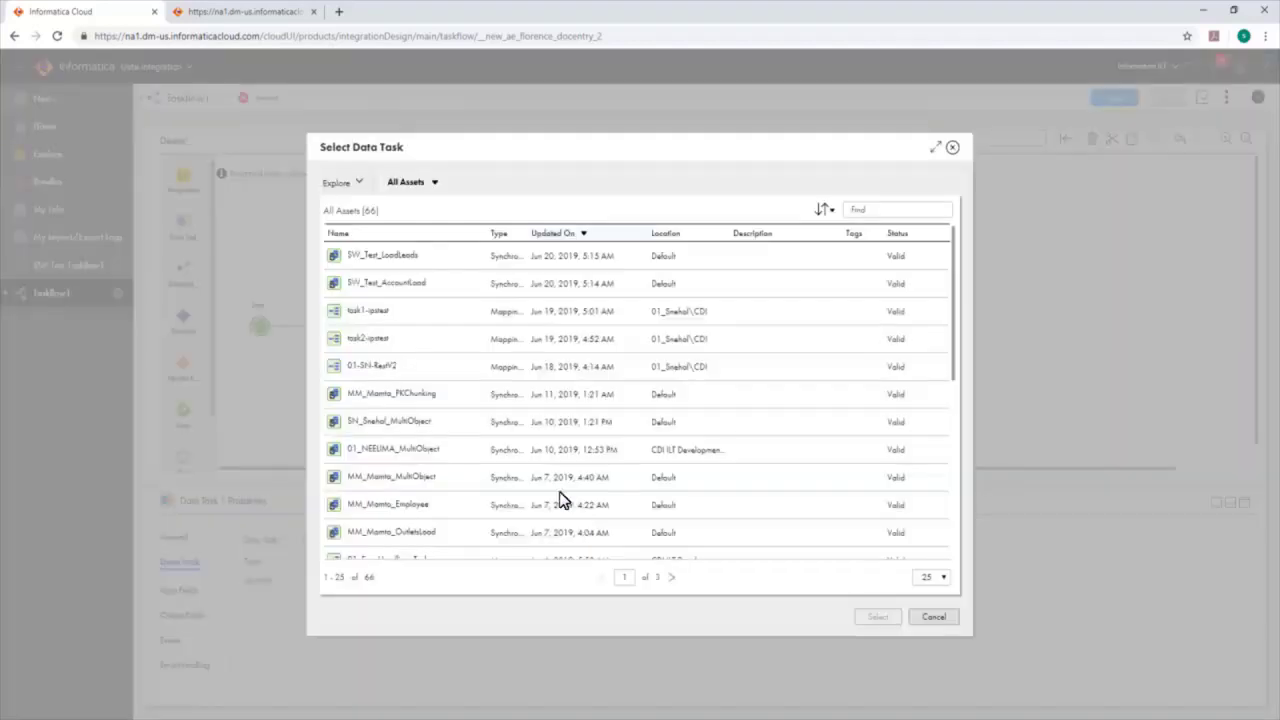
{"action": "left_click", "coordinate": [585, 541]}
{"action": "left_click", "coordinate": [462, 314]}
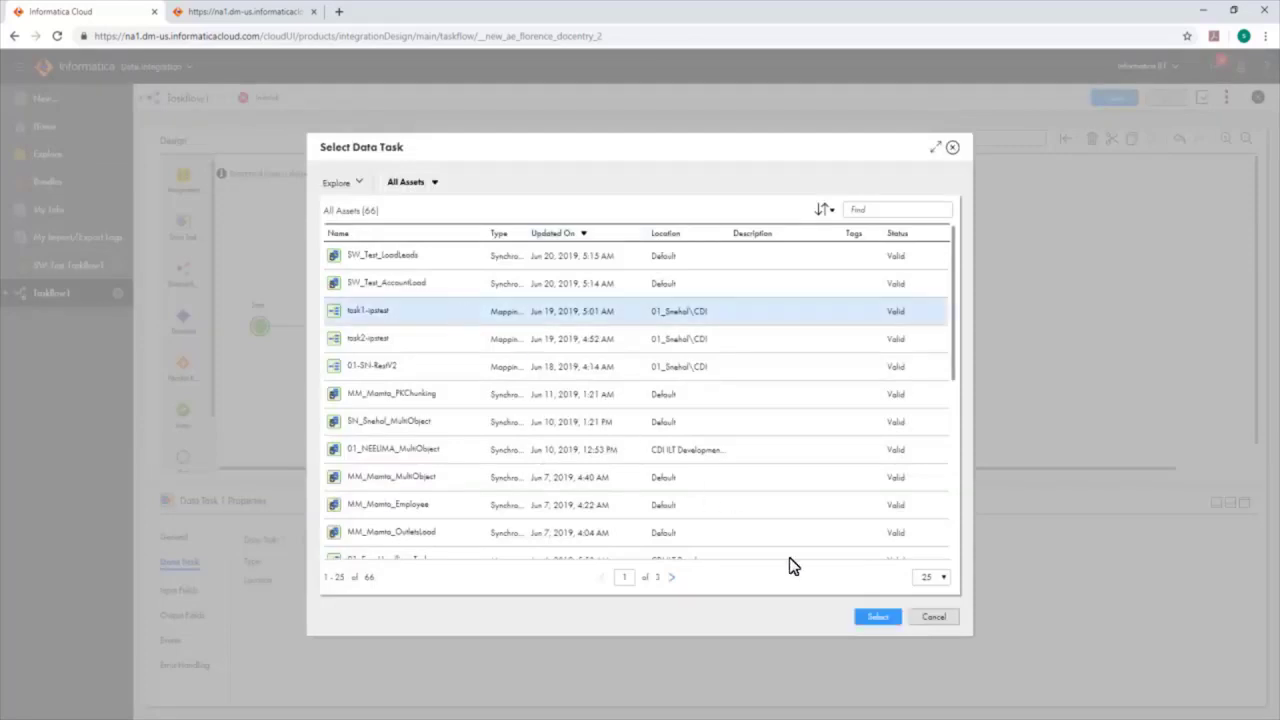
{"action": "left_click", "coordinate": [873, 617]}
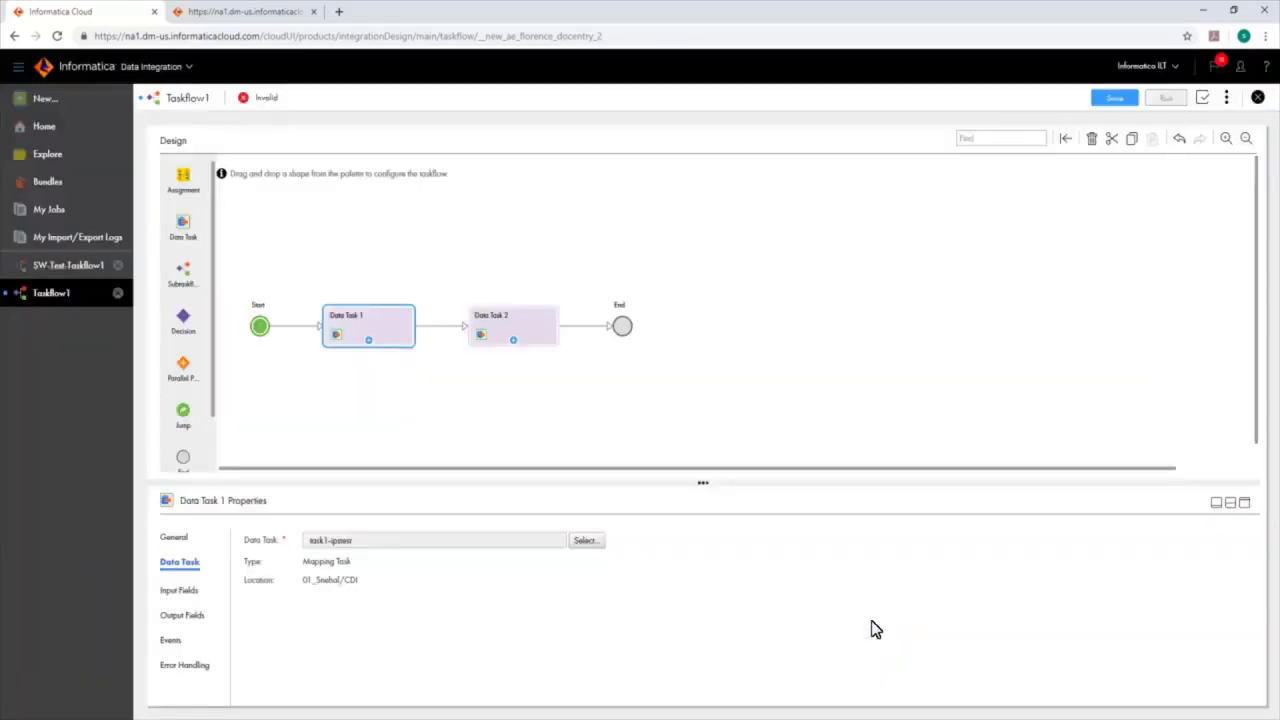
Assign the mapping task task2-ipstest to the Data Task 2 step.
{"action": "left_click", "coordinate": [535, 335]}
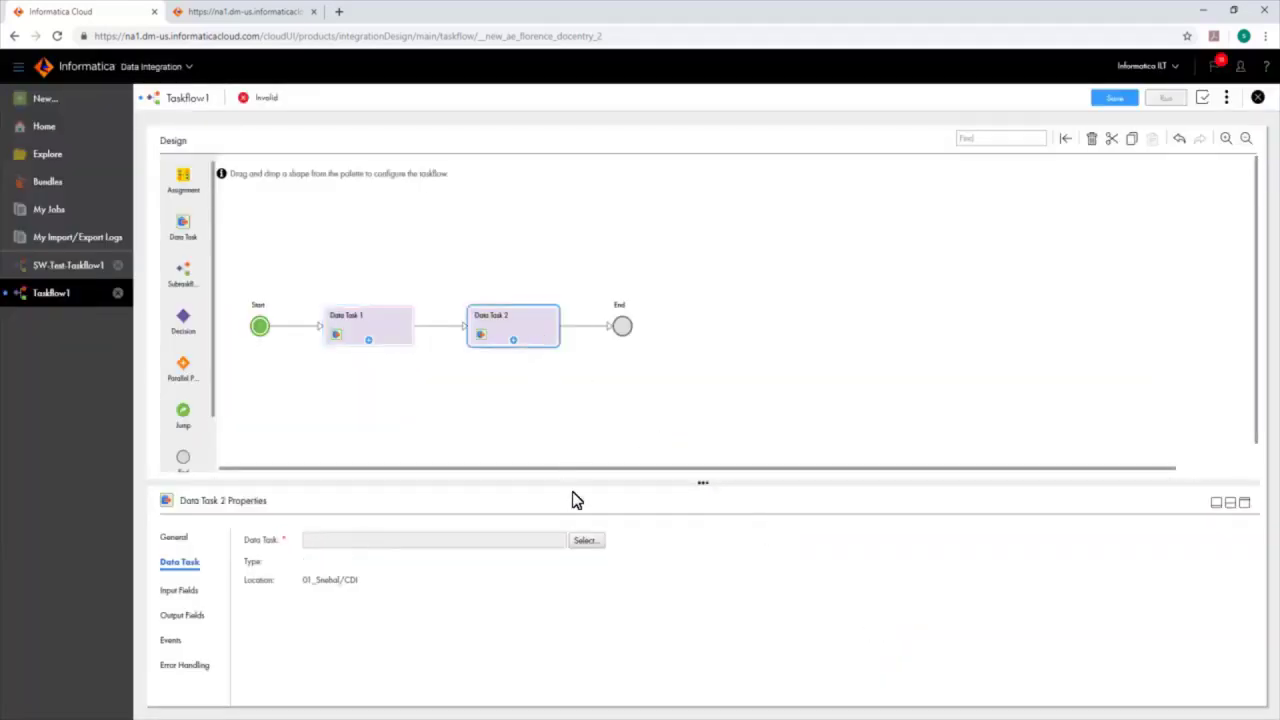
{"action": "left_click", "coordinate": [585, 540]}
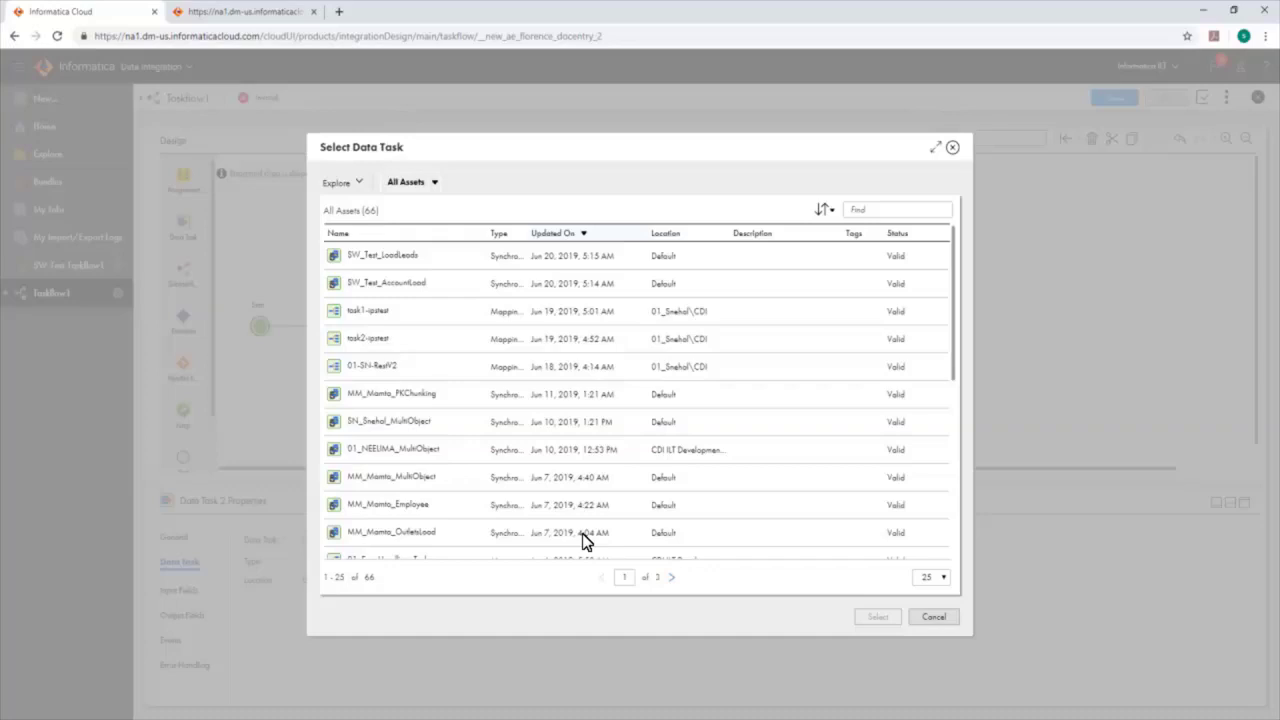
{"action": "left_click", "coordinate": [459, 340]}
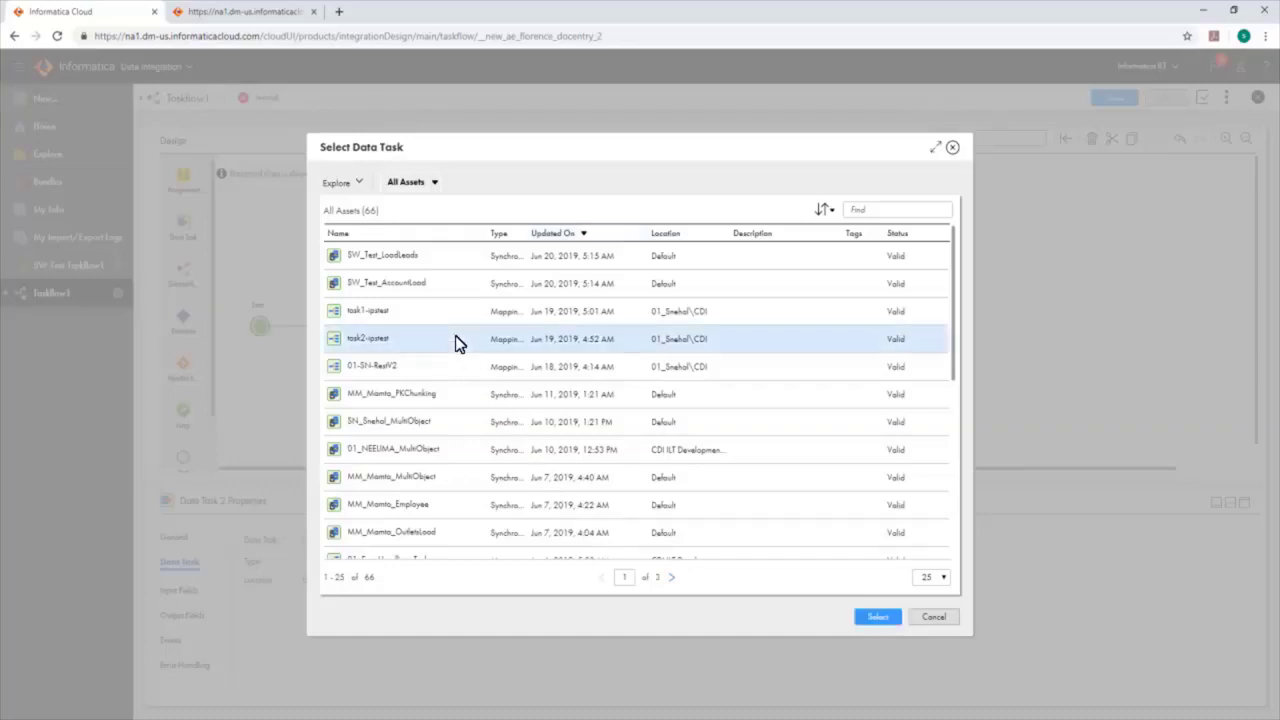
{"action": "left_click", "coordinate": [857, 620]}
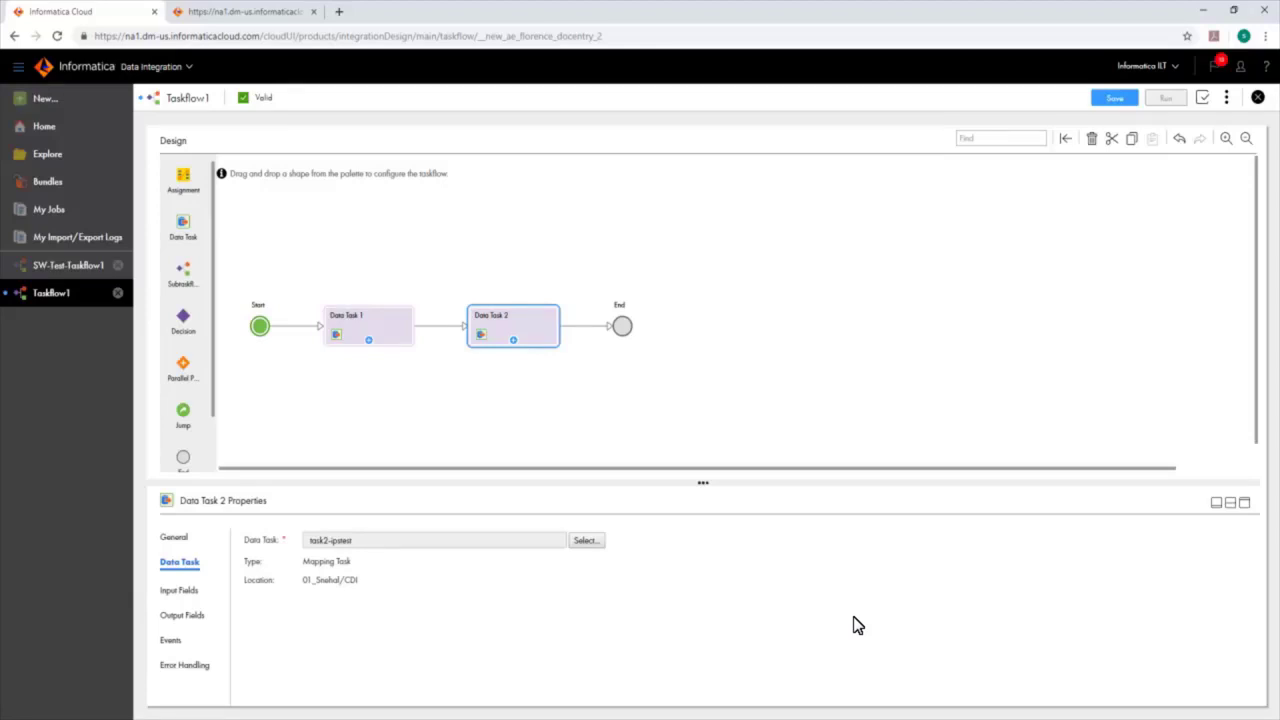
Add the InOut parameter task2 as an input field of Data Task 2.
{"action": "left_click", "coordinate": [178, 590]}
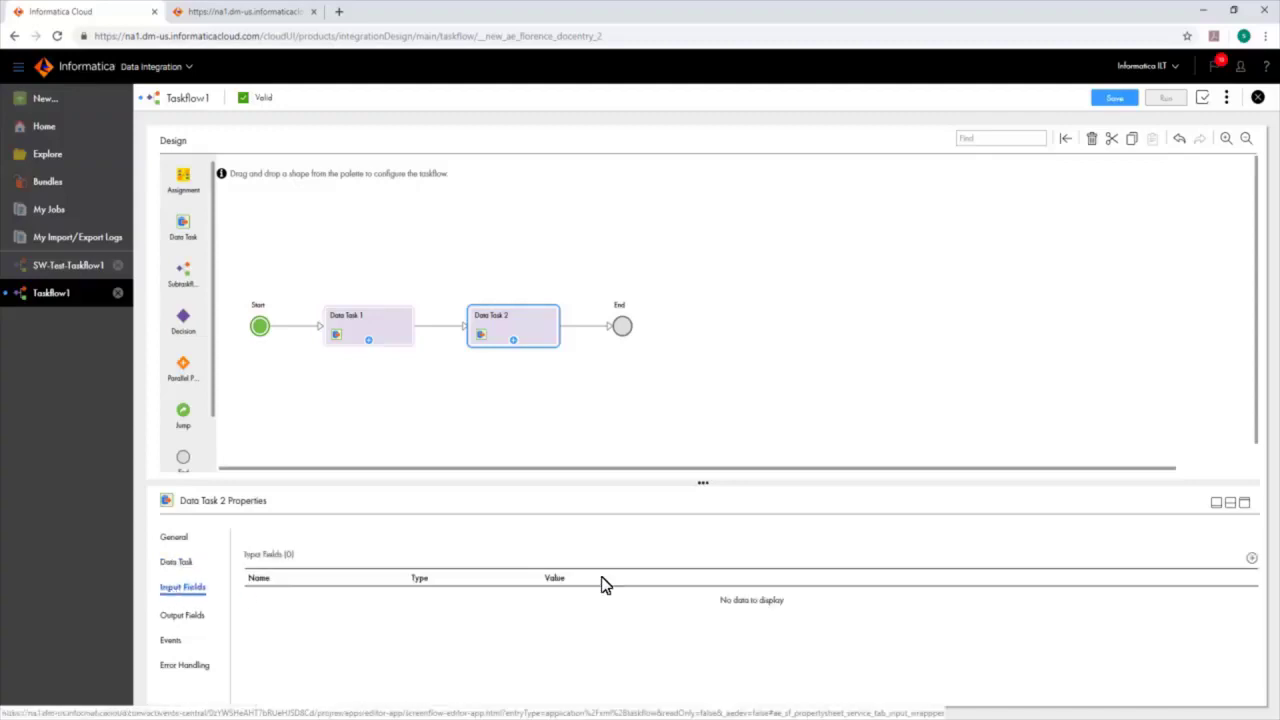
{"action": "left_click", "coordinate": [1251, 560]}
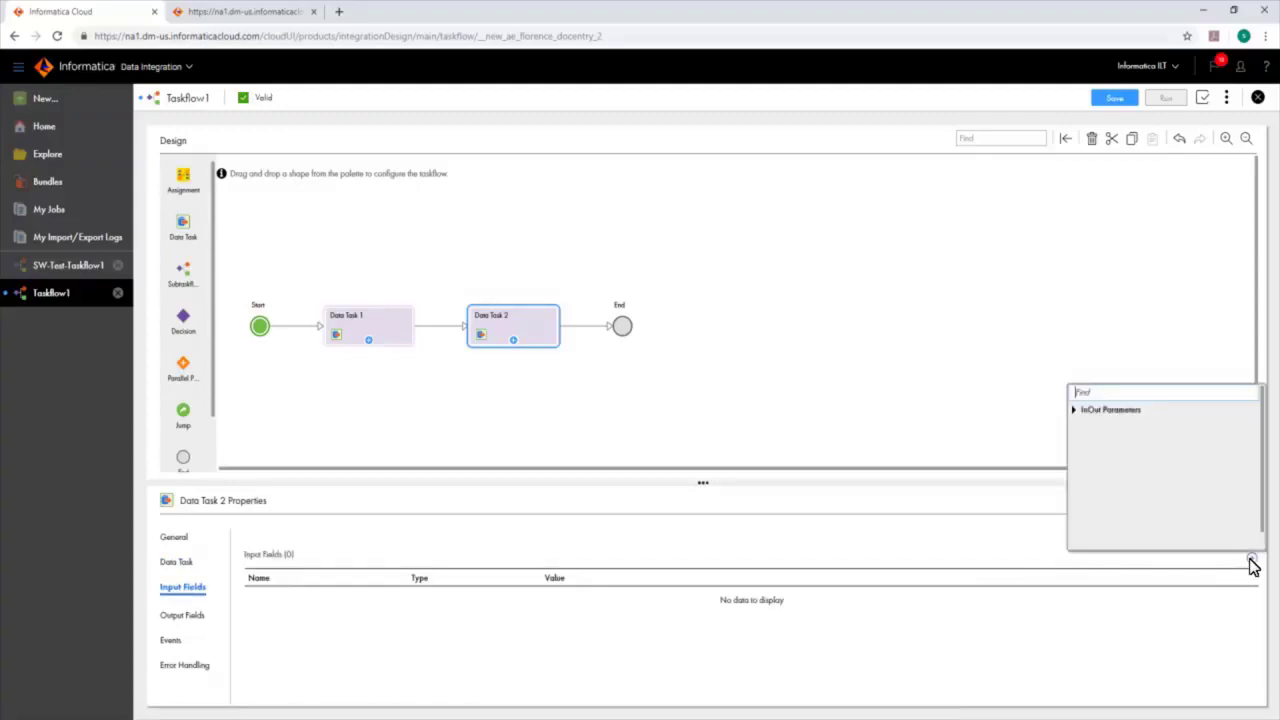
{"action": "left_click", "coordinate": [1076, 412]}
{"action": "left_click", "coordinate": [1101, 432]}
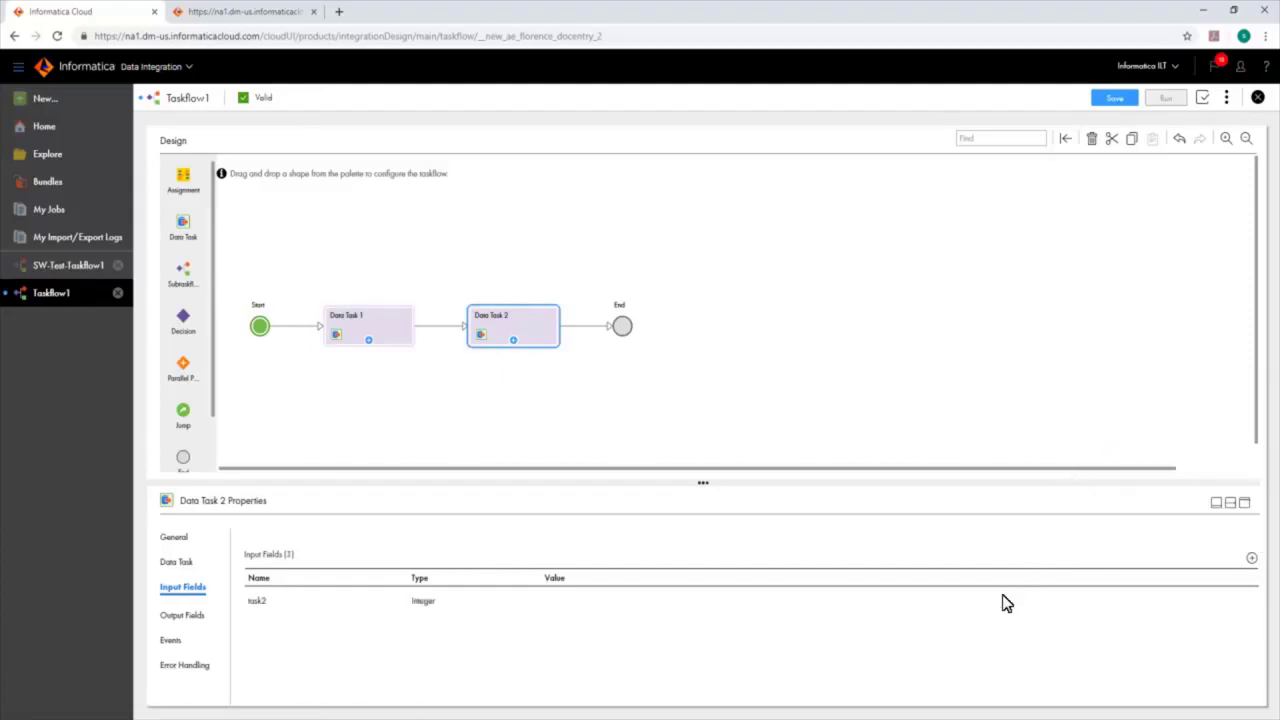
Set the value of Data Task 2's input field task2 to the field Data Task 1 > InOut Parameters > task1.
{"action": "mouse_move", "coordinate": [1134, 606]}
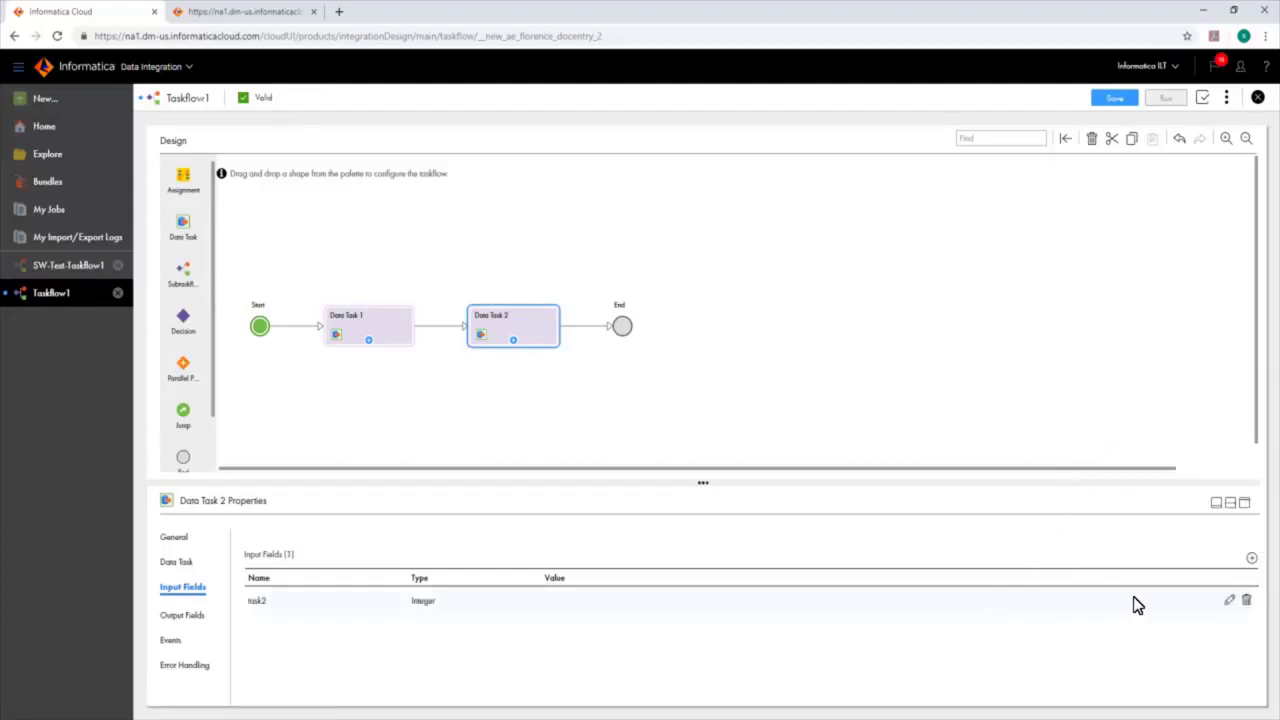
{"action": "left_click", "coordinate": [1228, 602]}
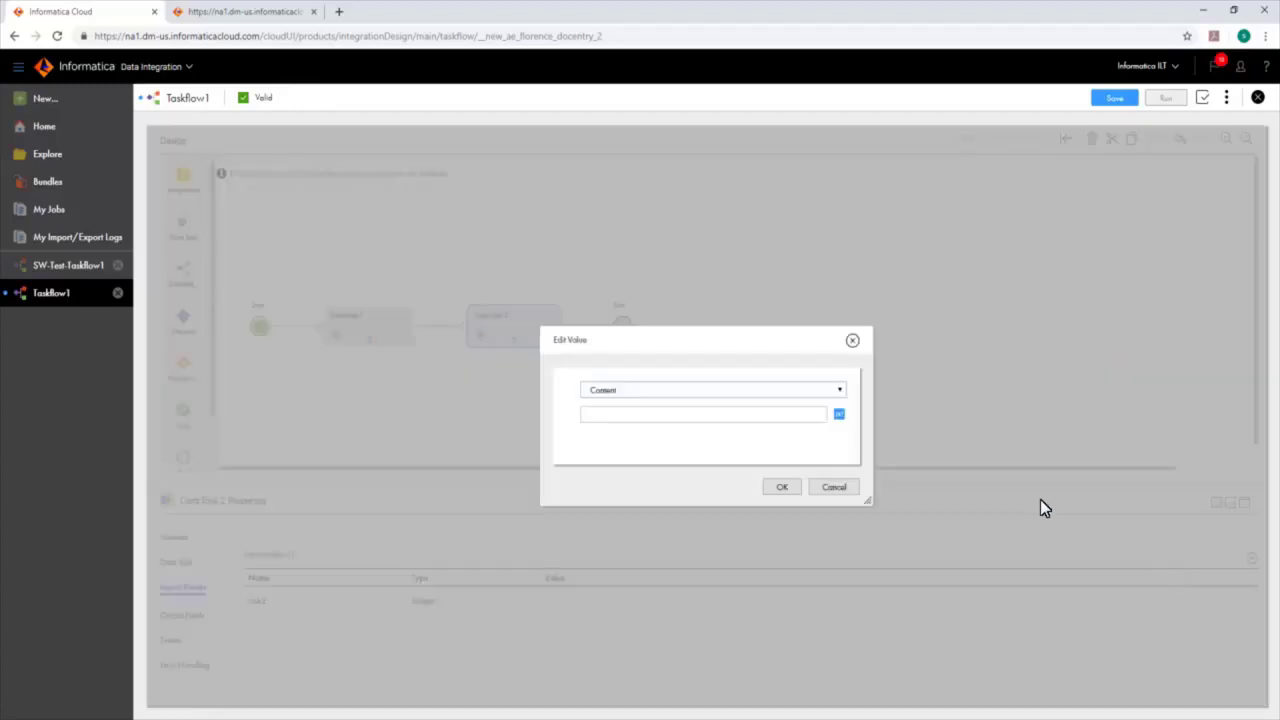
{"action": "left_click", "coordinate": [838, 392]}
{"action": "left_click", "coordinate": [789, 418]}
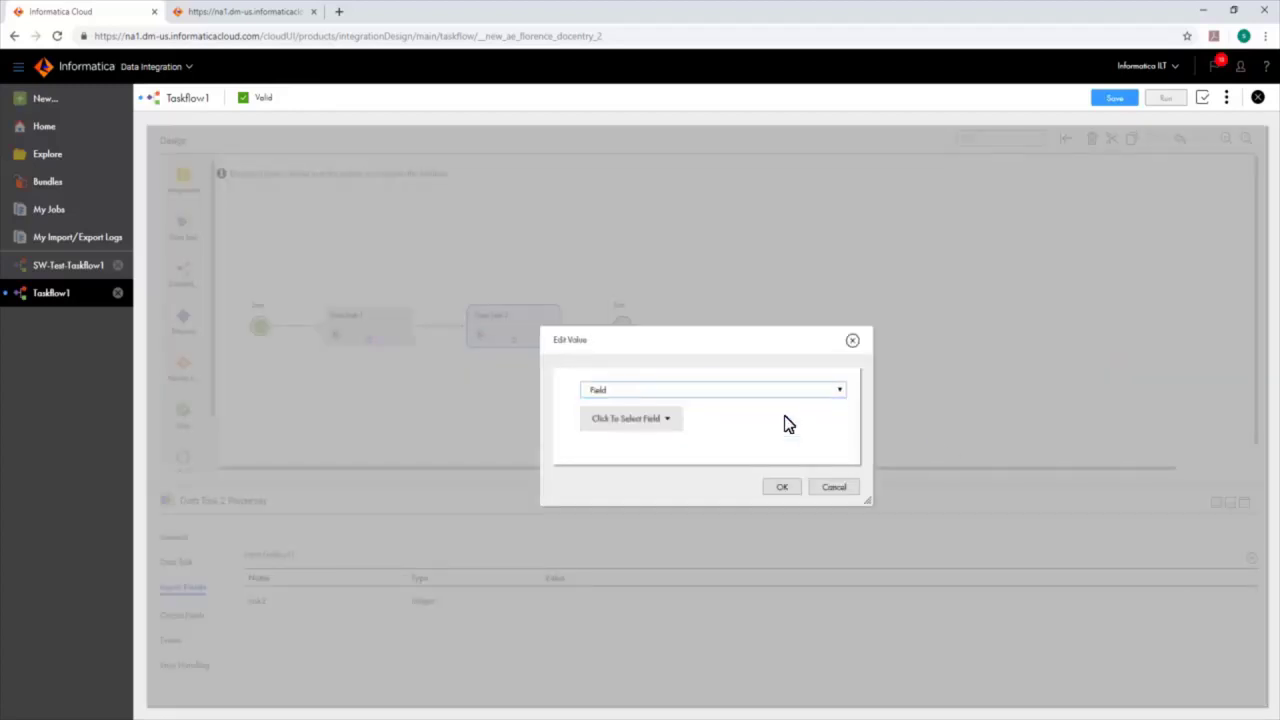
{"action": "left_click", "coordinate": [664, 425]}
{"action": "left_click", "coordinate": [539, 271]}
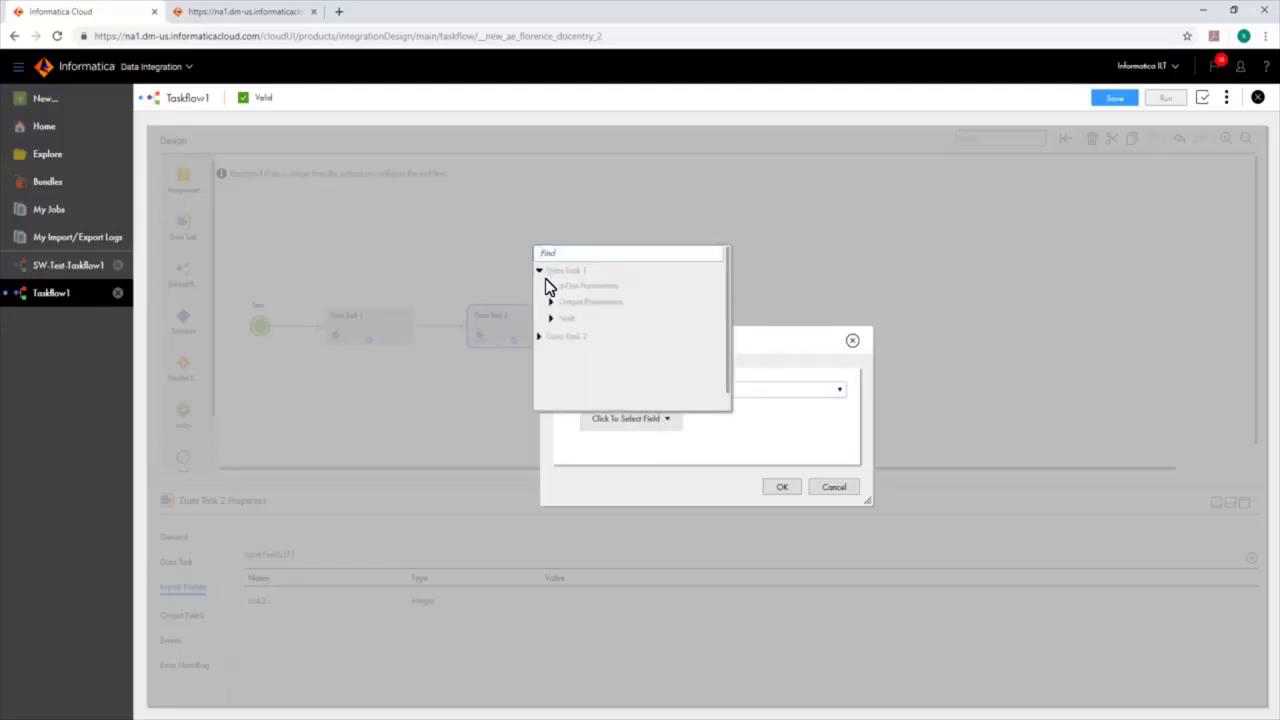
{"action": "left_click", "coordinate": [550, 286]}
{"action": "left_click", "coordinate": [579, 308]}
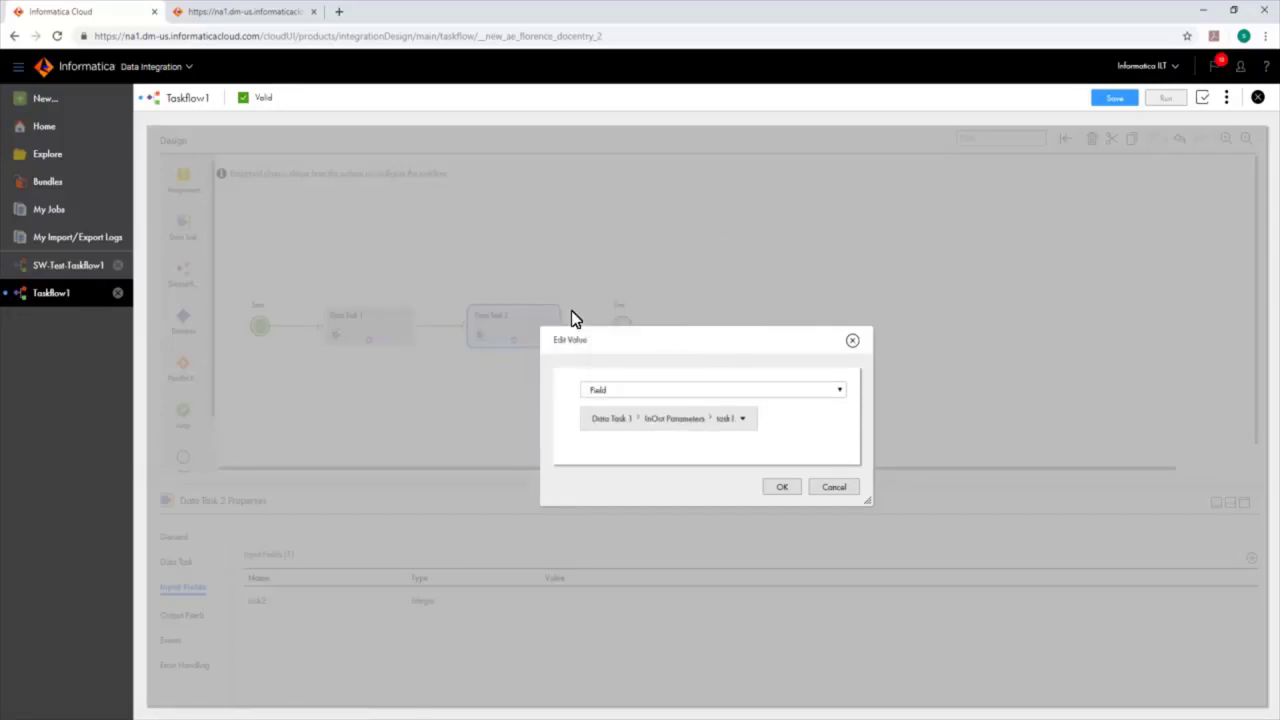
{"action": "left_click", "coordinate": [781, 487]}
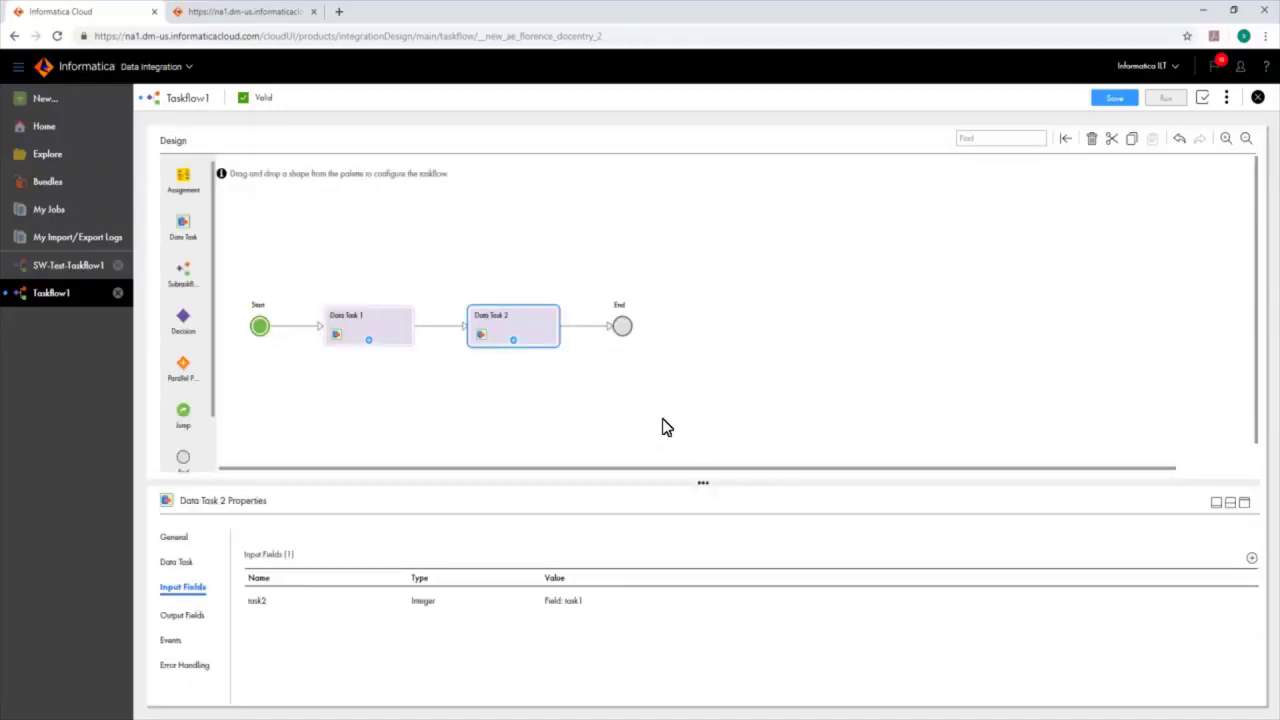
Insert an Assignment step between the two data tasks and add Data Task 2's InOut parameter task2 as its field.
{"action": "left_click_drag", "start_coordinate": [183, 177], "coordinate": [480, 330]}
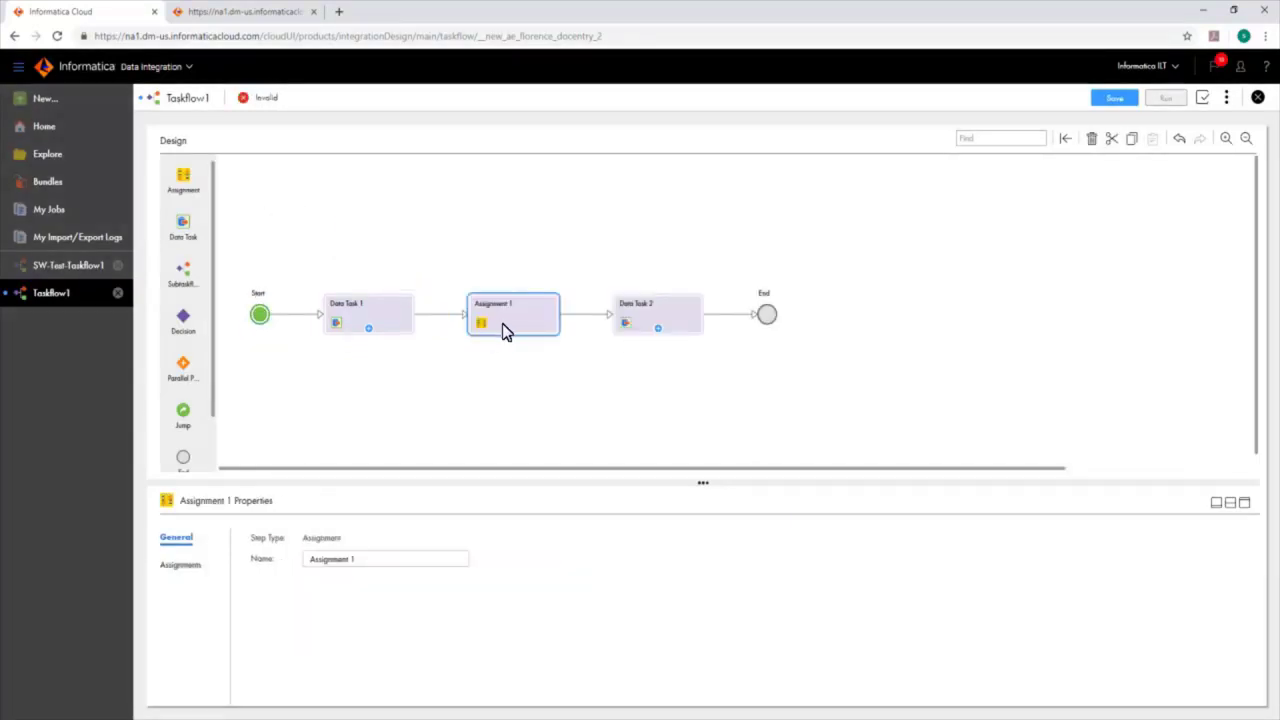
{"action": "left_click", "coordinate": [181, 566]}
{"action": "left_click", "coordinate": [1214, 545]}
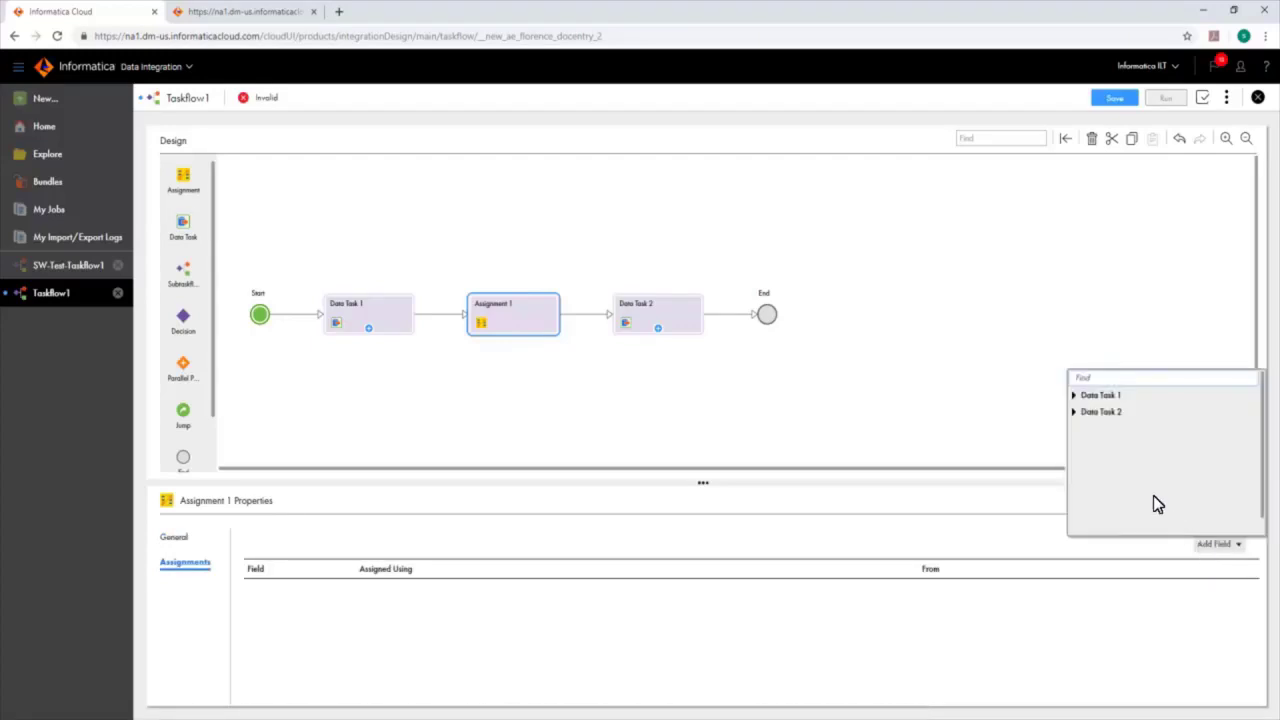
{"action": "left_click", "coordinate": [1074, 412]}
{"action": "left_click", "coordinate": [1087, 430]}
{"action": "left_click", "coordinate": [1110, 449]}
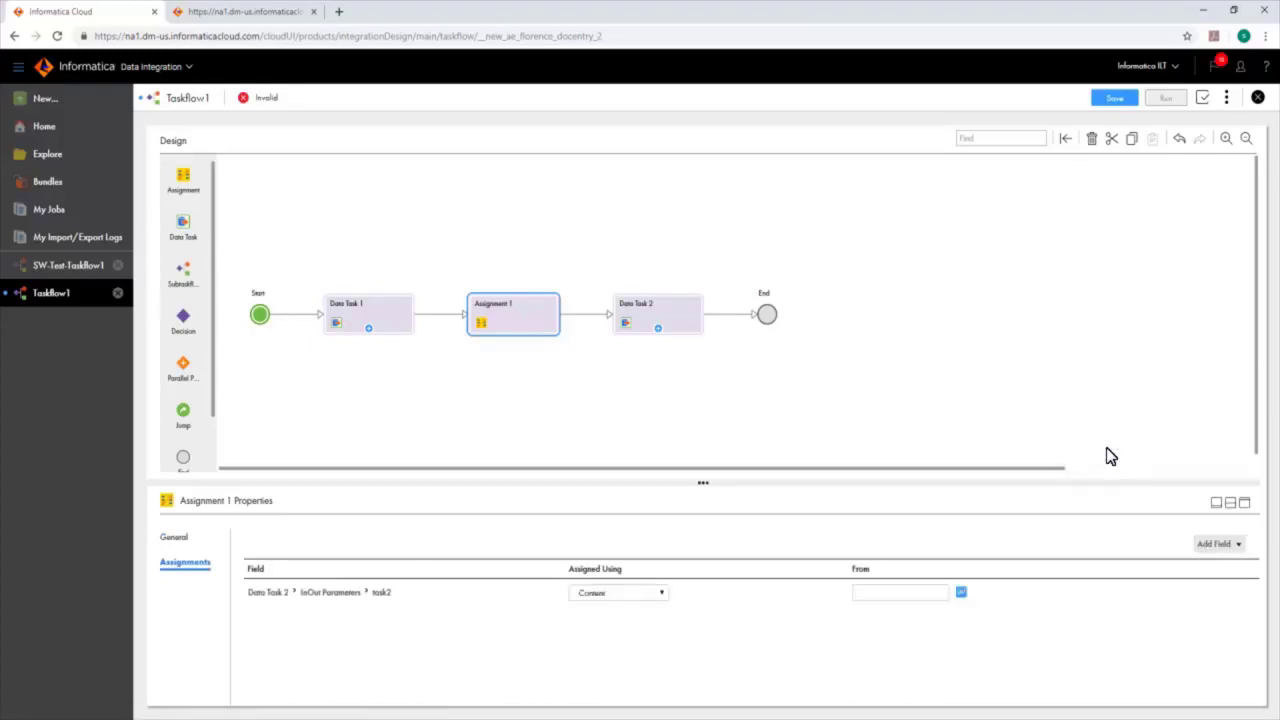
Assign the task2 parameter using Field, taking its value from Data Task 1's InOut parameter task1.
{"action": "left_click", "coordinate": [670, 597]}
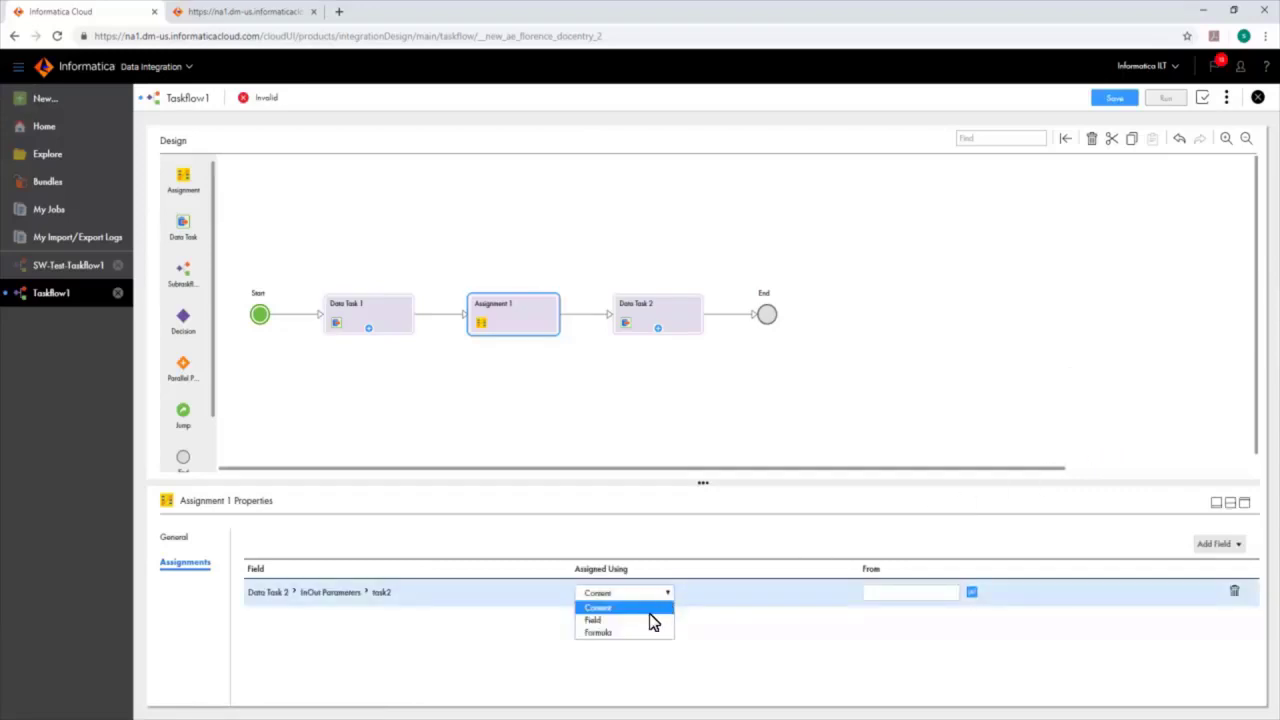
{"action": "left_click", "coordinate": [652, 622]}
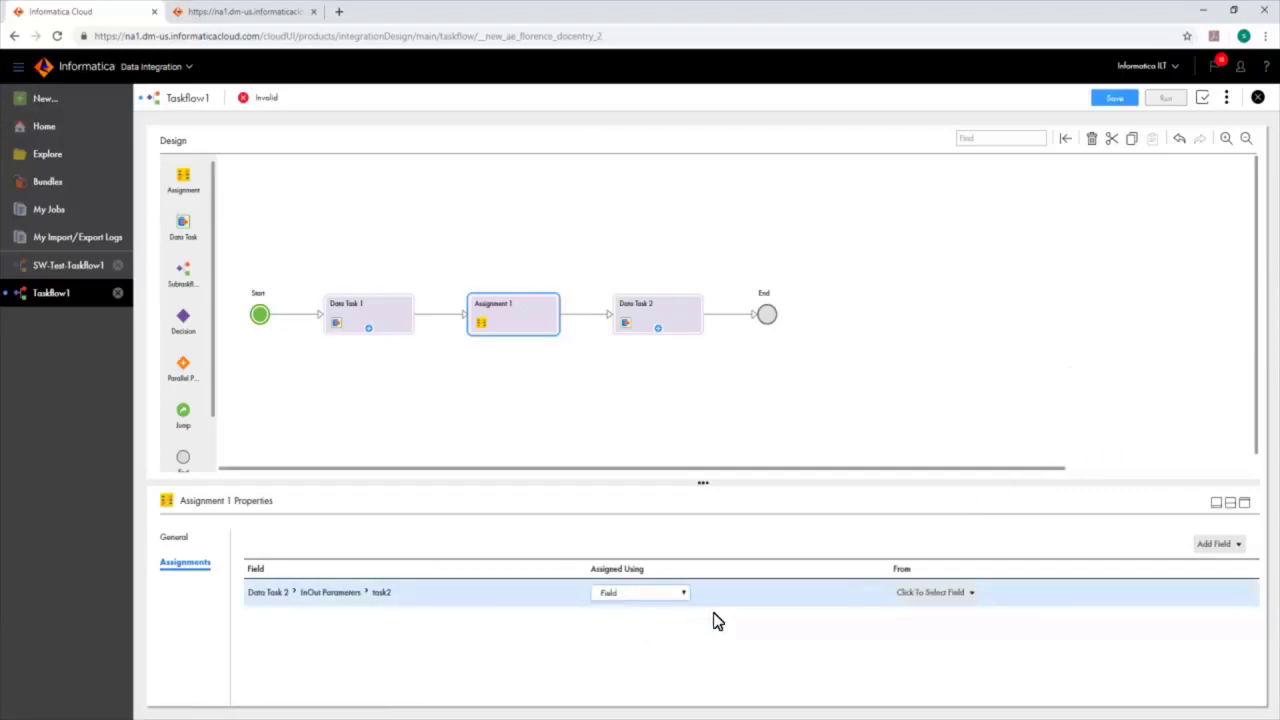
{"action": "left_click", "coordinate": [972, 593]}
{"action": "left_click", "coordinate": [855, 444]}
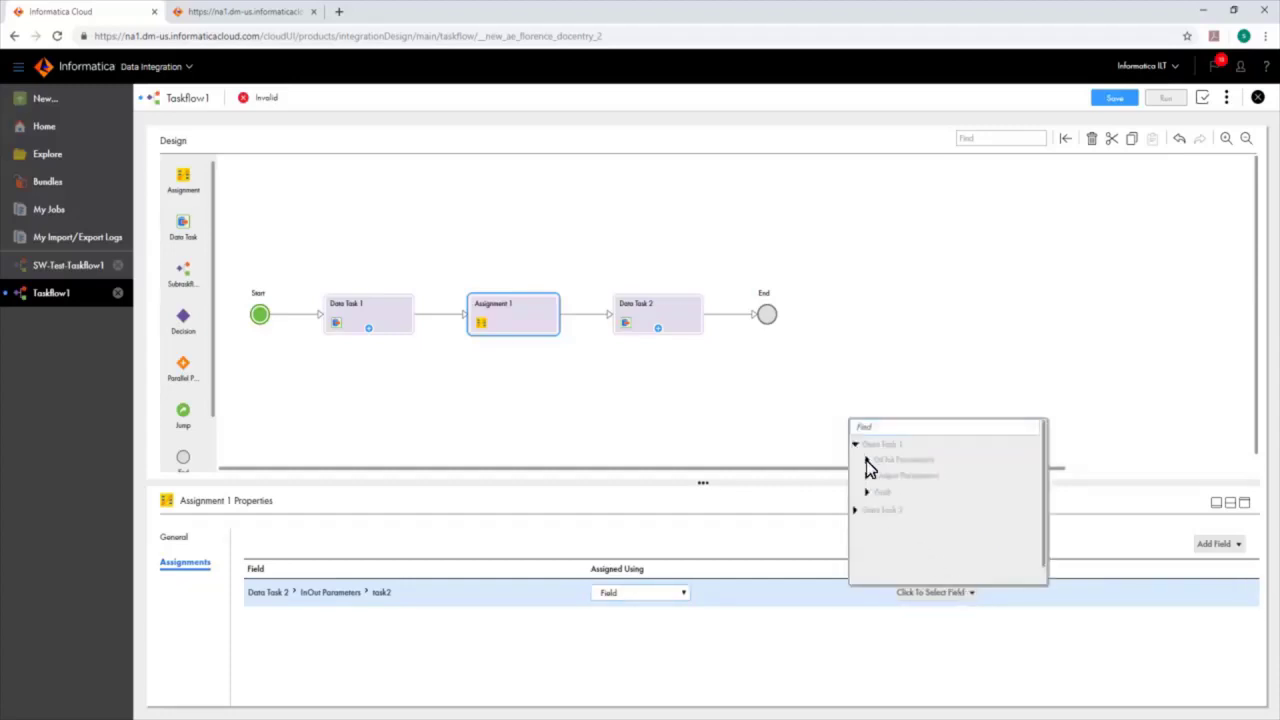
{"action": "left_click", "coordinate": [867, 461]}
{"action": "left_click", "coordinate": [894, 481]}
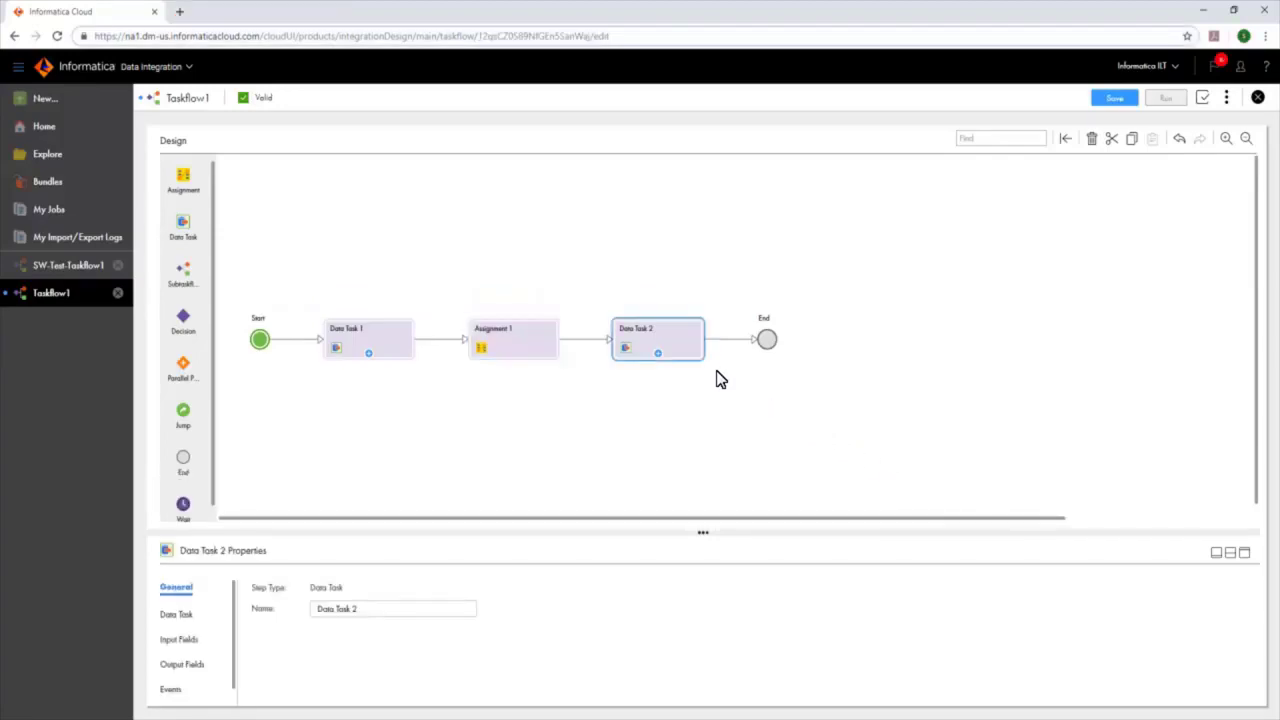
Delete the Data Task 2 and Assignment 1 steps from the taskflow.
{"action": "left_click", "coordinate": [1092, 138]}
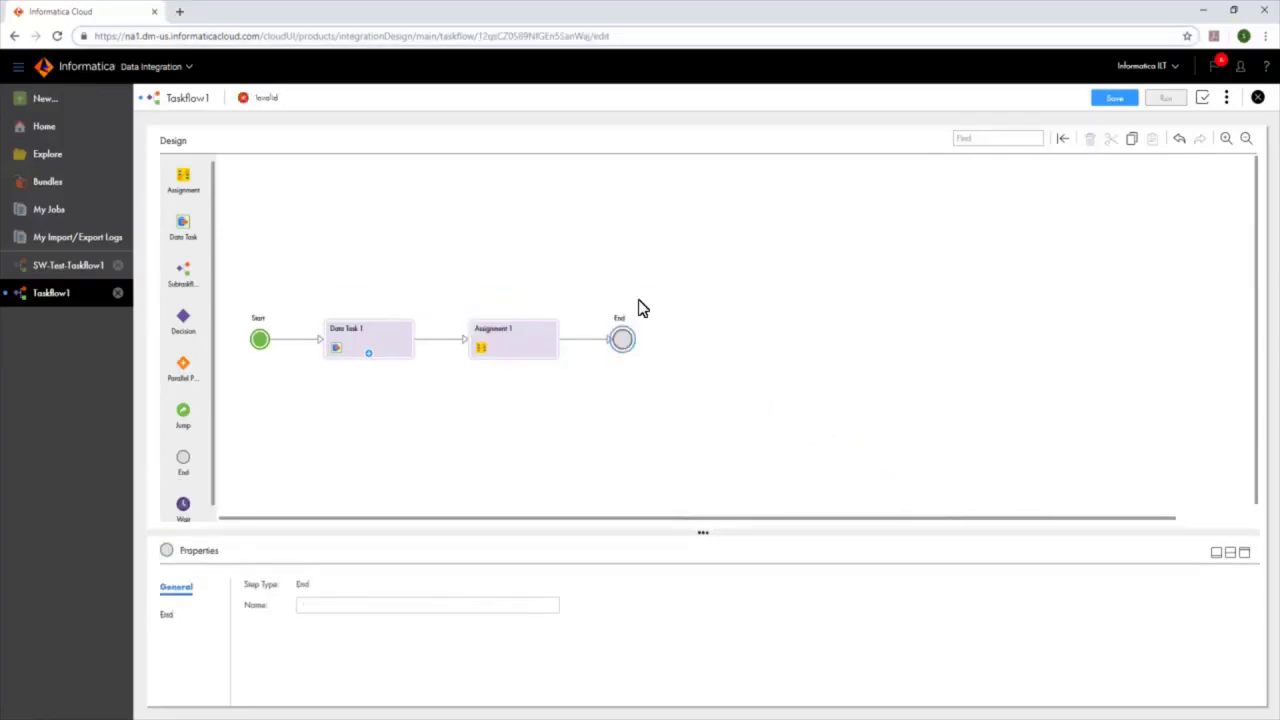
{"action": "left_click", "coordinate": [526, 347]}
{"action": "left_click", "coordinate": [1092, 138]}
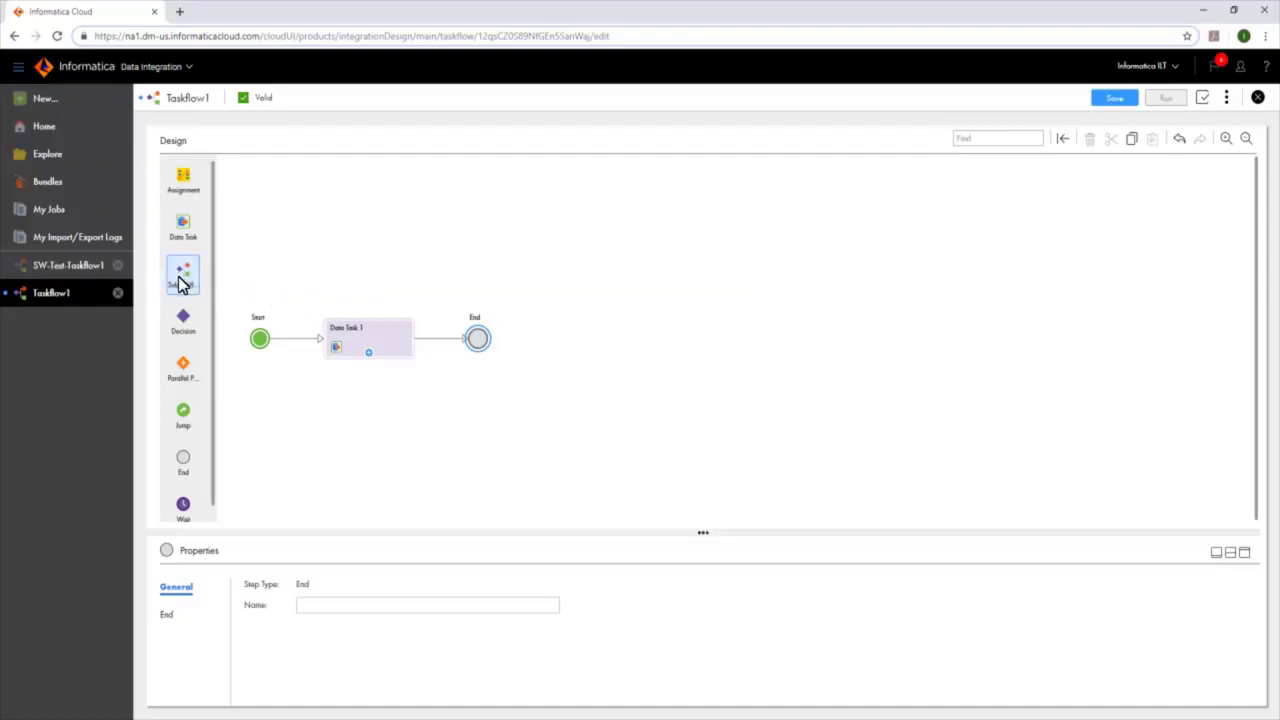
Insert a Subtaskflow step between Data Task 1 and End, and assign the Test-SubTaskflow taskflow to it.
{"action": "left_click_drag", "start_coordinate": [182, 285], "coordinate": [443, 348]}
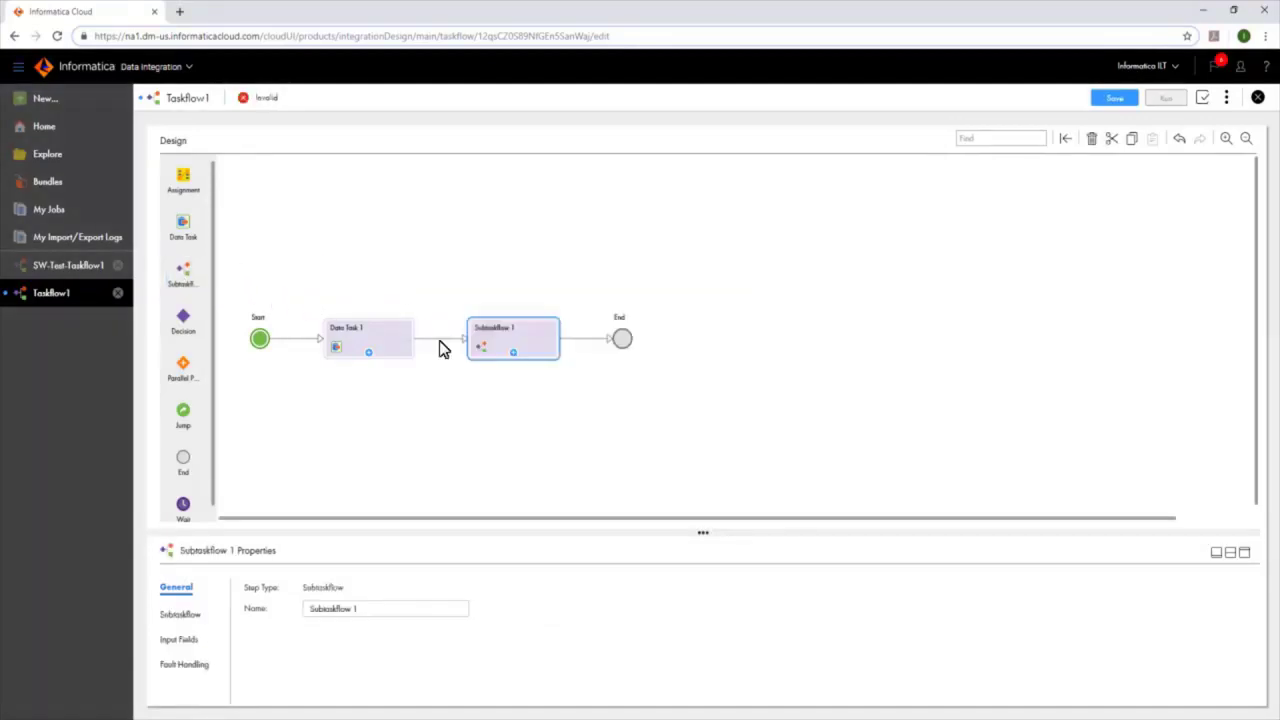
{"action": "left_click", "coordinate": [184, 614]}
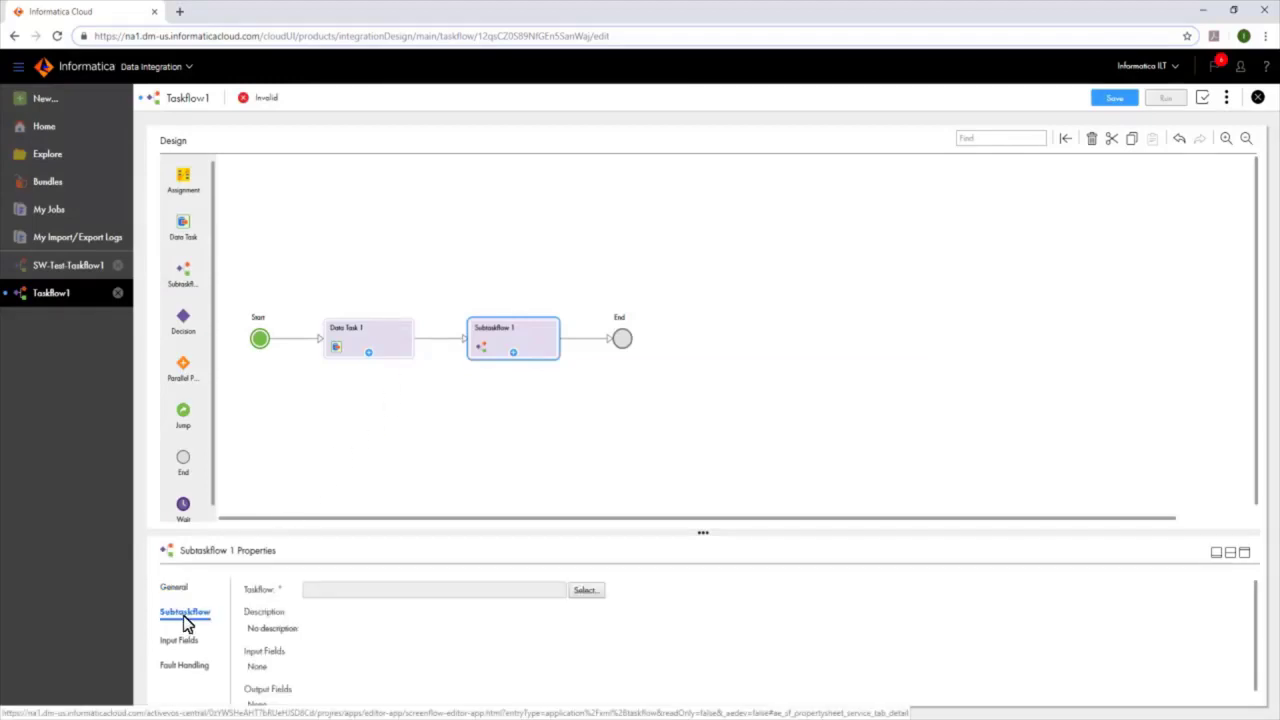
{"action": "left_click", "coordinate": [585, 593]}
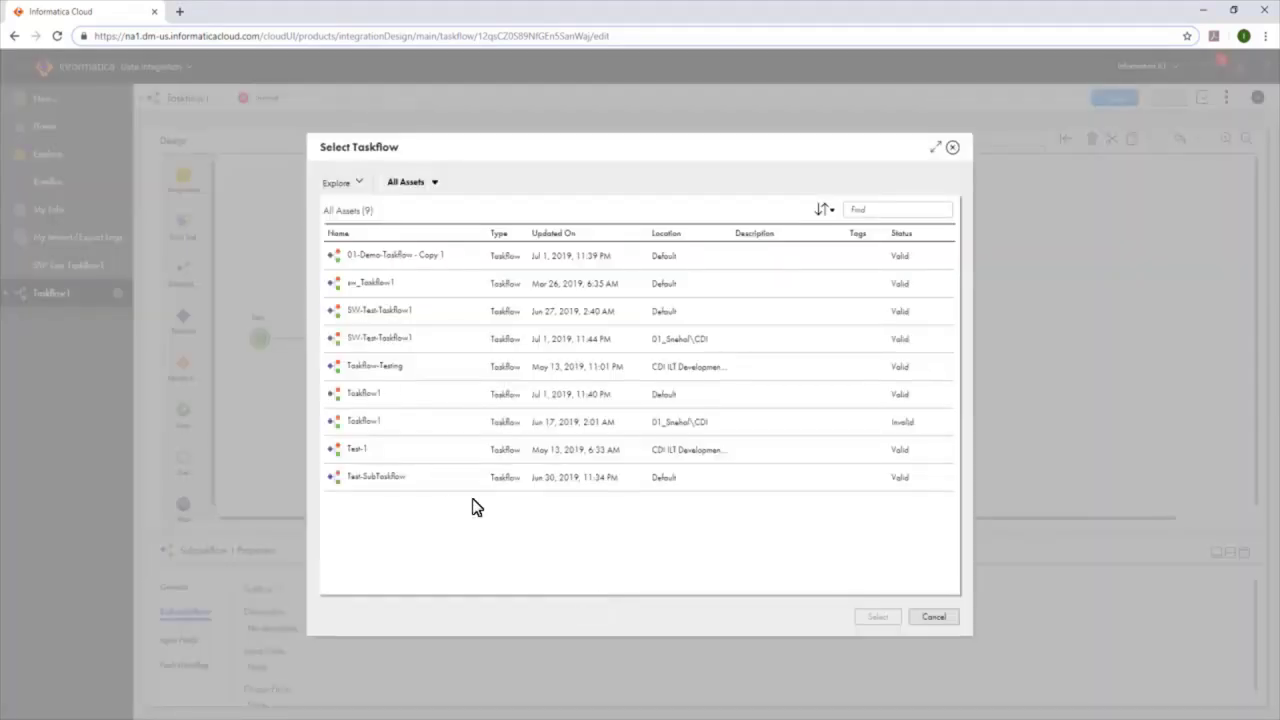
{"action": "left_click", "coordinate": [447, 480]}
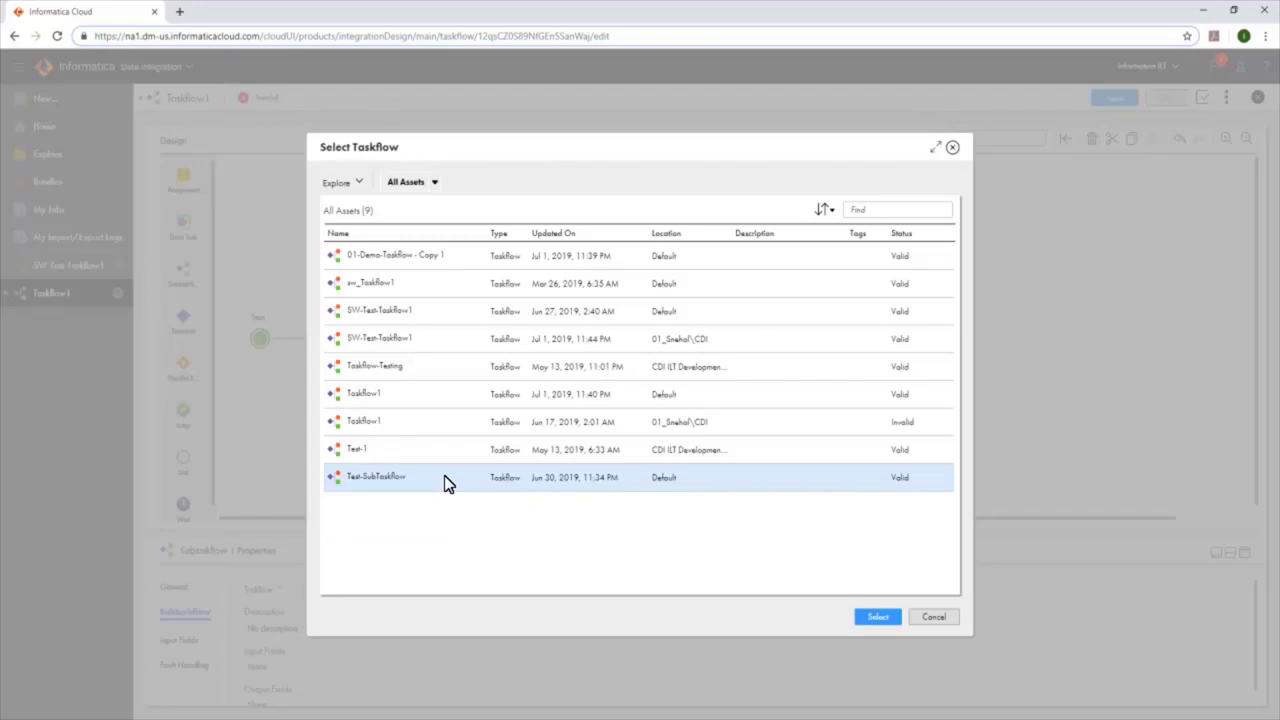
{"action": "left_click", "coordinate": [878, 618]}
{"action": "scroll", "coordinate": [1258, 614], "scroll_direction": "down", "scroll_amount": 1}
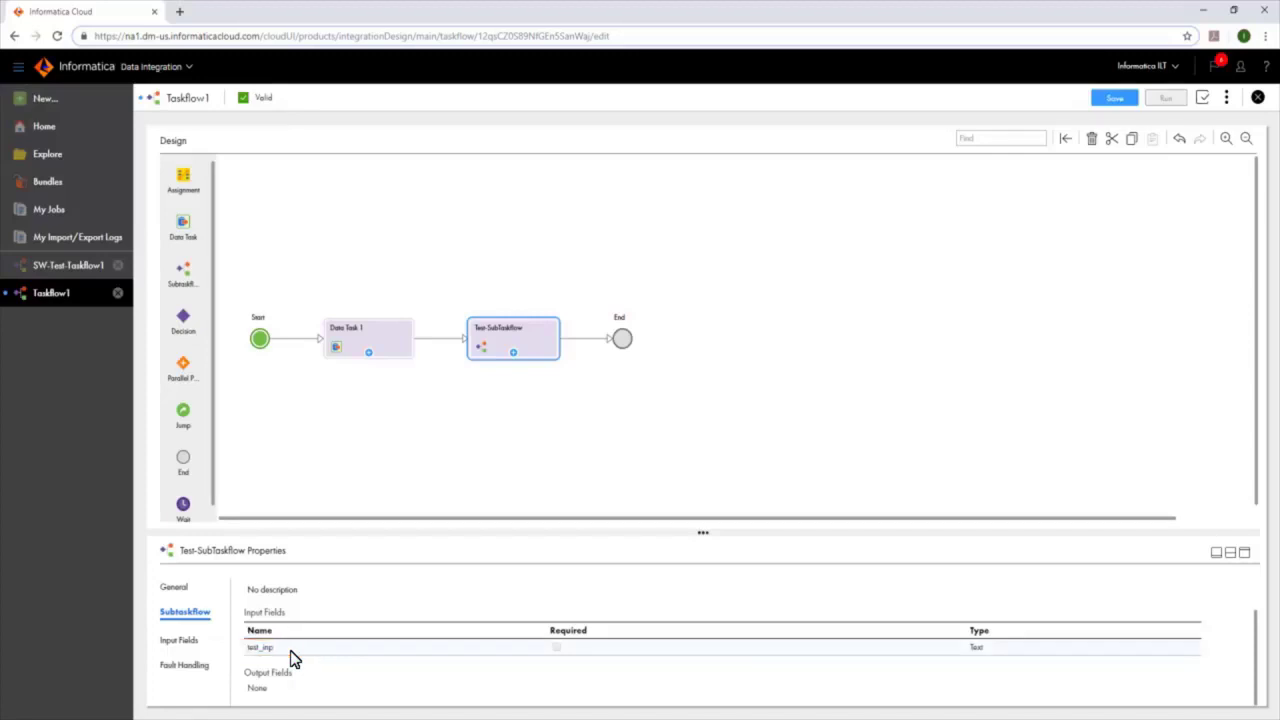
Add test_inp as an input field of the Test-SubTaskflow step.
{"action": "left_click", "coordinate": [185, 640]}
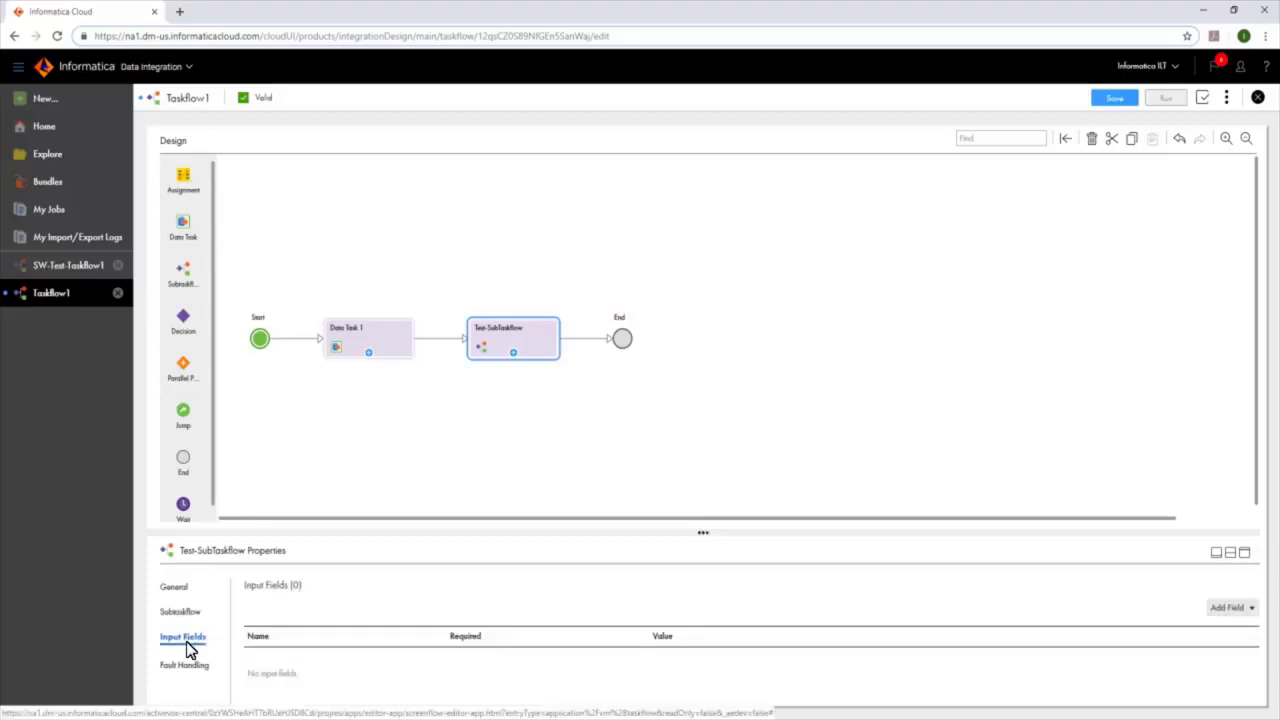
{"action": "left_click", "coordinate": [1230, 614]}
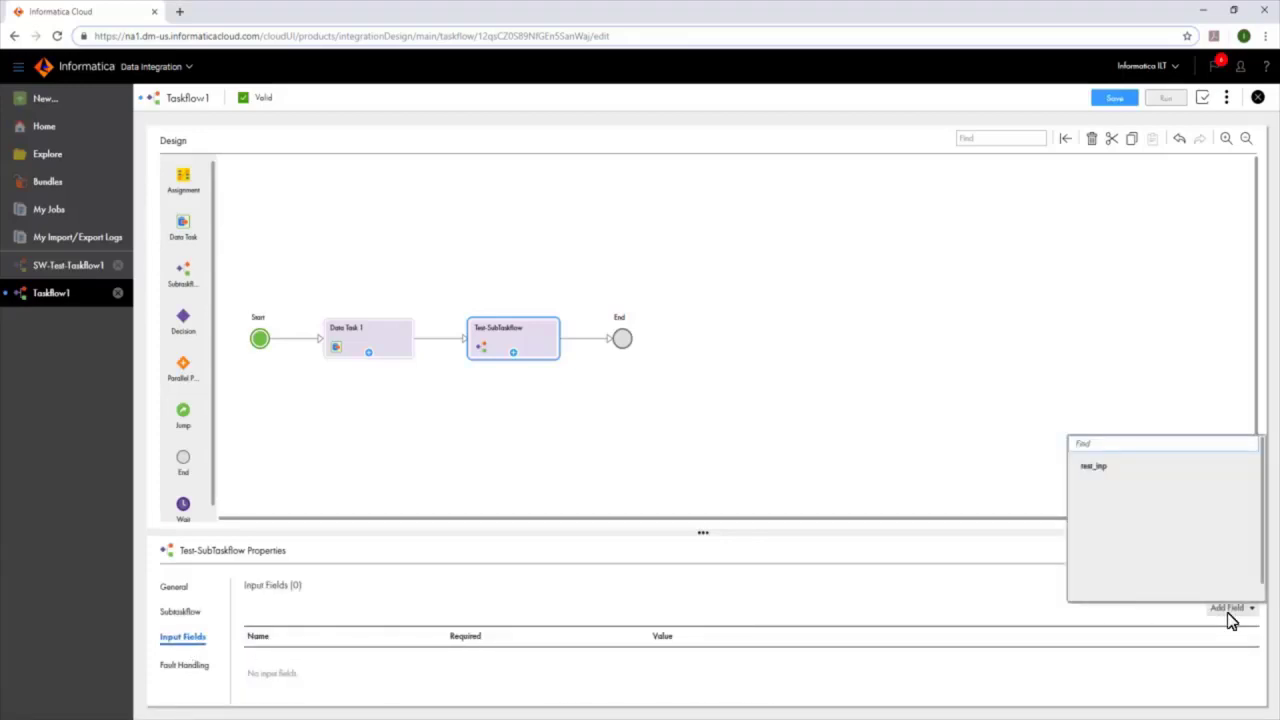
{"action": "left_click", "coordinate": [1098, 468]}
Set the test_inp value to the field Data Task 1 > InOut Parameters > task1.
{"action": "left_click", "coordinate": [778, 665]}
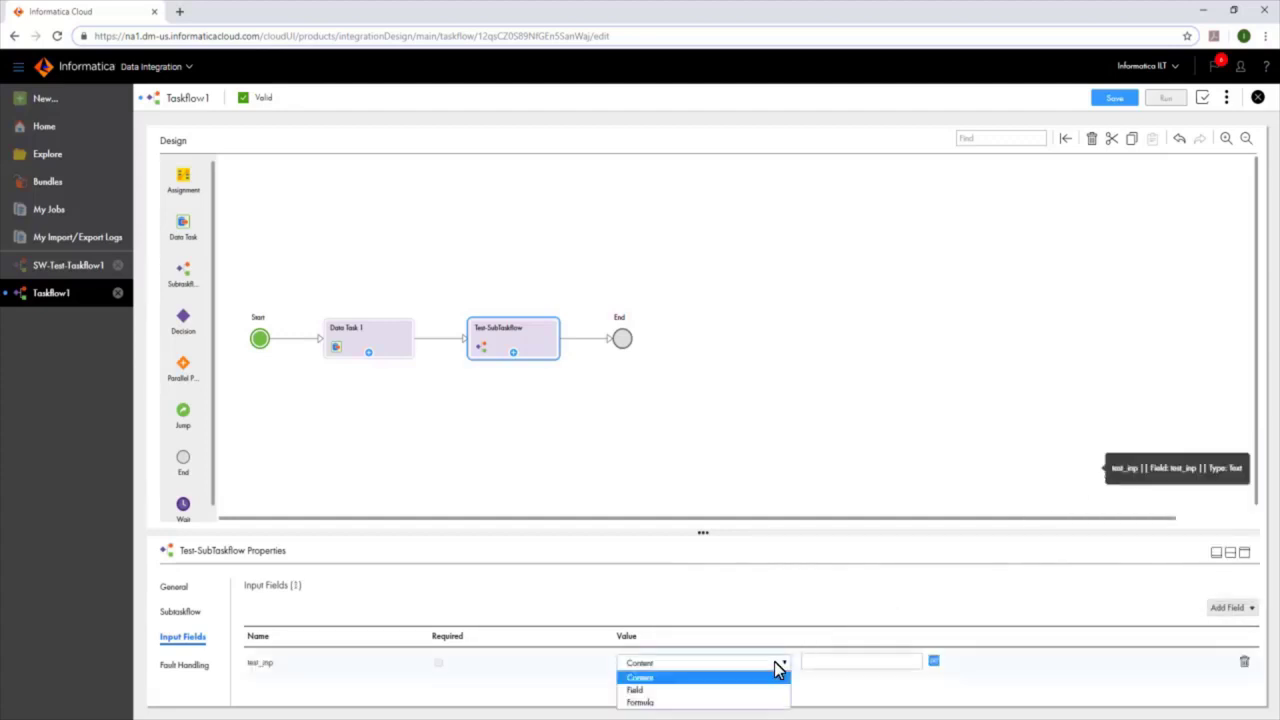
{"action": "left_click", "coordinate": [720, 690]}
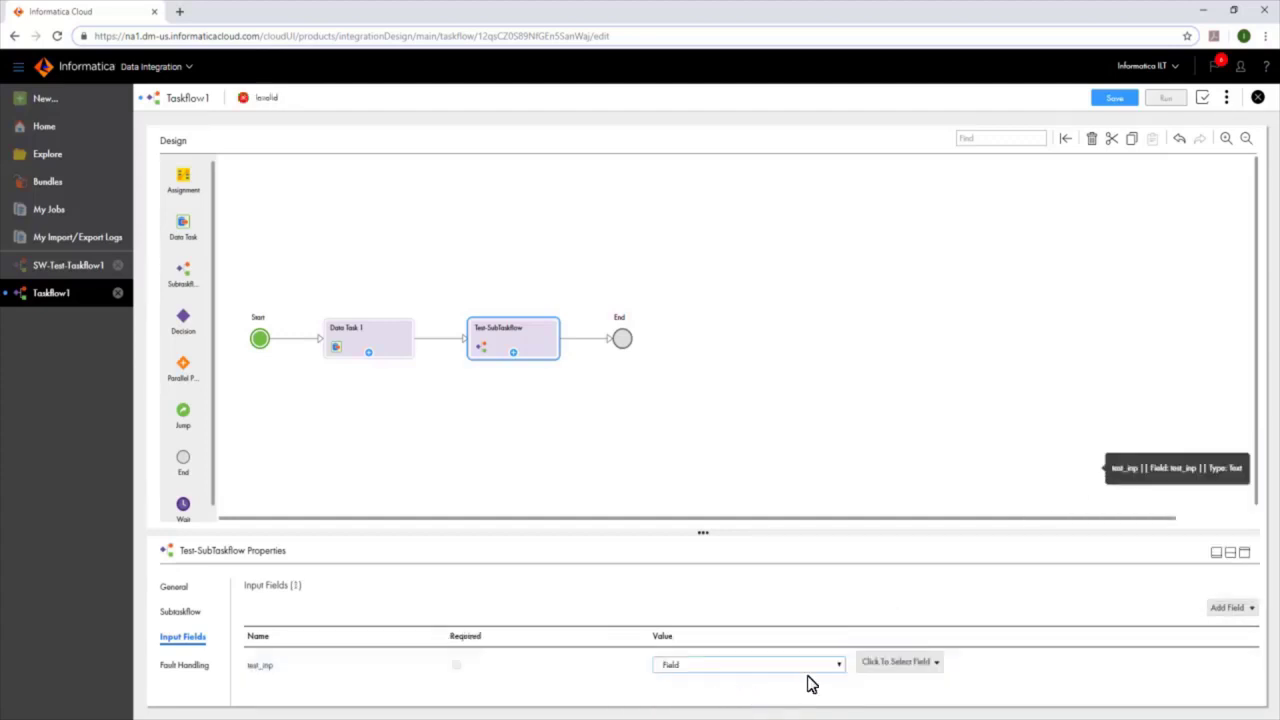
{"action": "left_click", "coordinate": [944, 662]}
{"action": "left_click", "coordinate": [807, 533]}
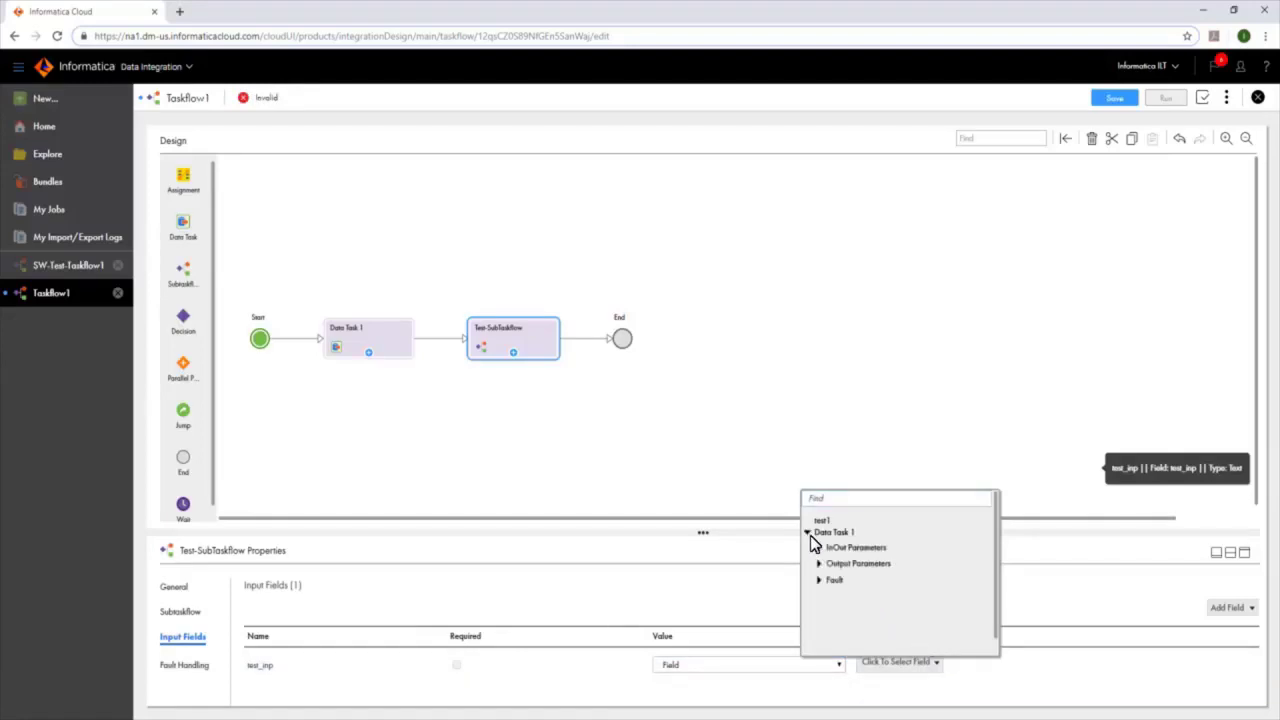
{"action": "left_click", "coordinate": [820, 548]}
{"action": "left_click", "coordinate": [846, 566]}
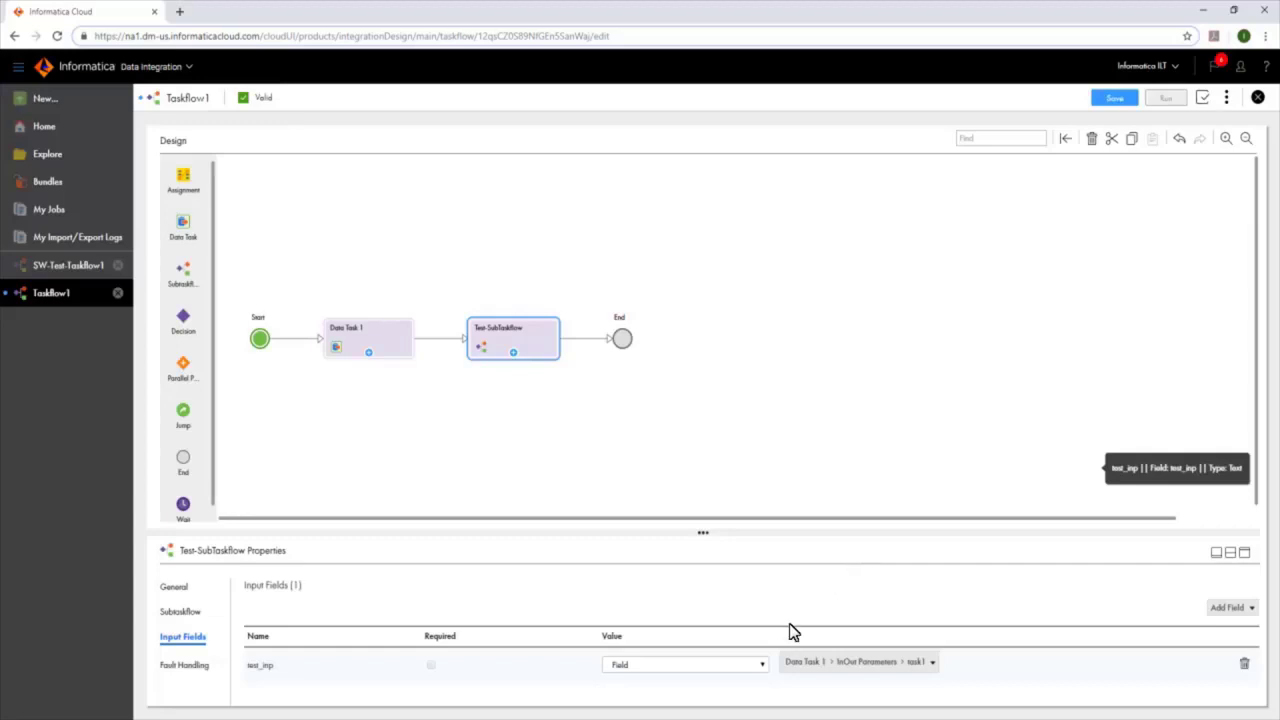
Switch the test_inp value type to Content and enter Success as its value.
{"action": "left_click", "coordinate": [760, 668]}
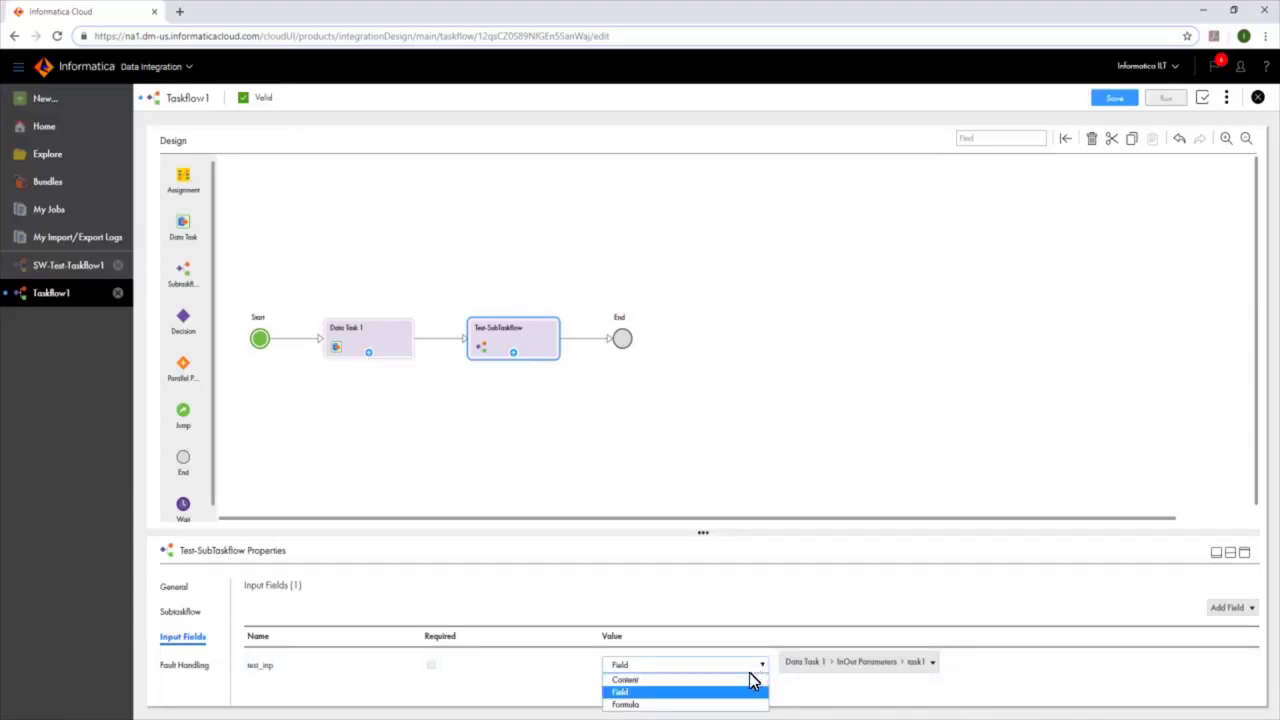
{"action": "left_click", "coordinate": [754, 679]}
{"action": "left_click", "coordinate": [830, 667]}
{"action": "type", "text": "Success"}
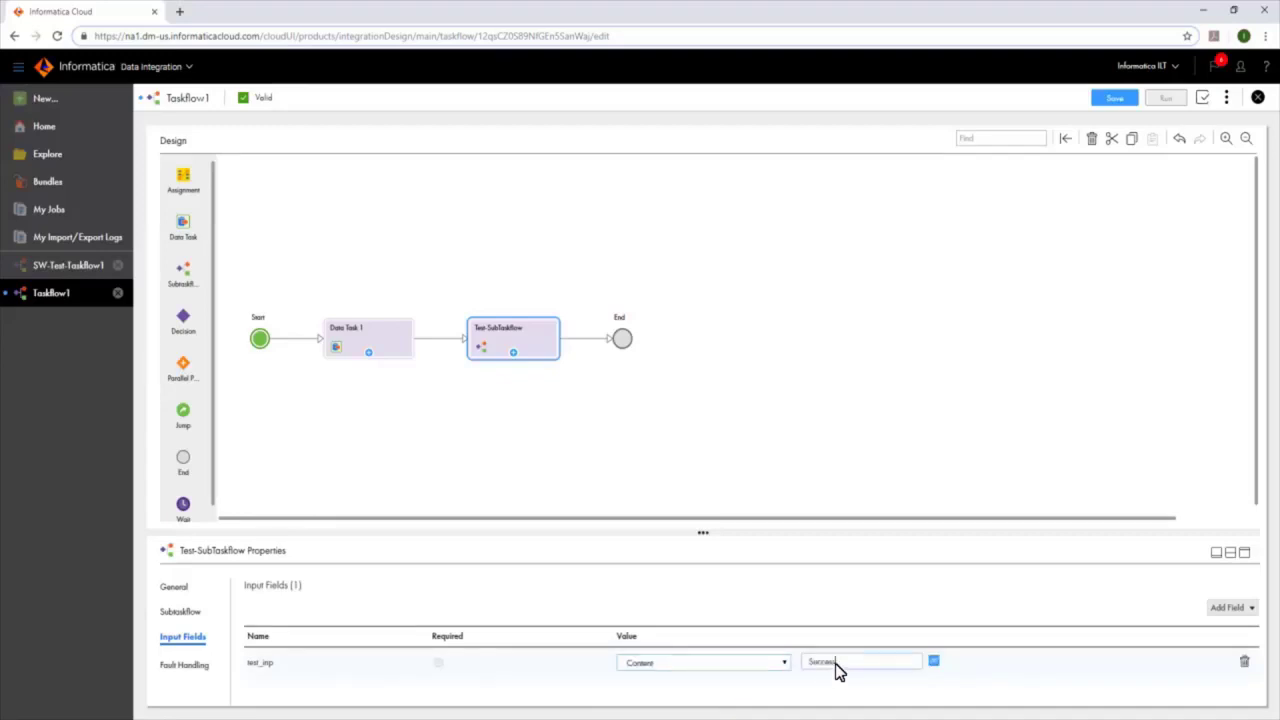
Set the test_inp value to a formula that adds 10 to Data Task 1's InOut parameter task1.
{"action": "left_click", "coordinate": [781, 663]}
{"action": "left_click", "coordinate": [727, 704]}
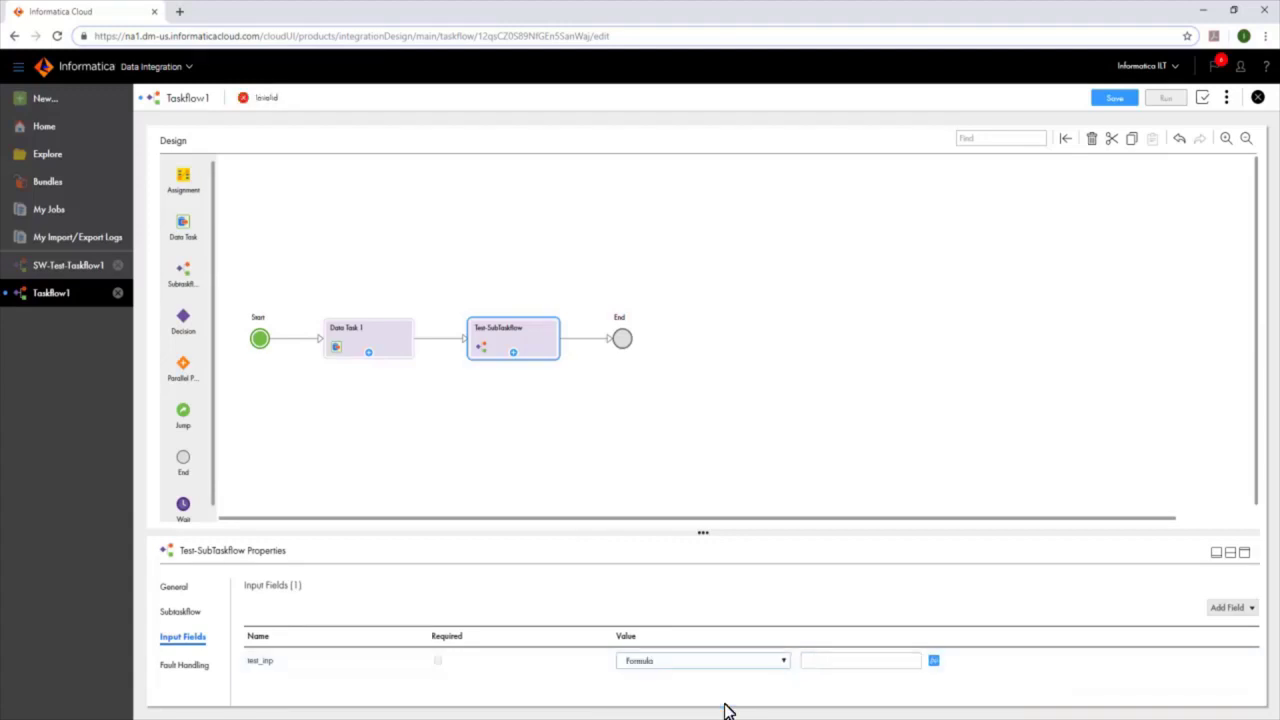
{"action": "left_click", "coordinate": [934, 662]}
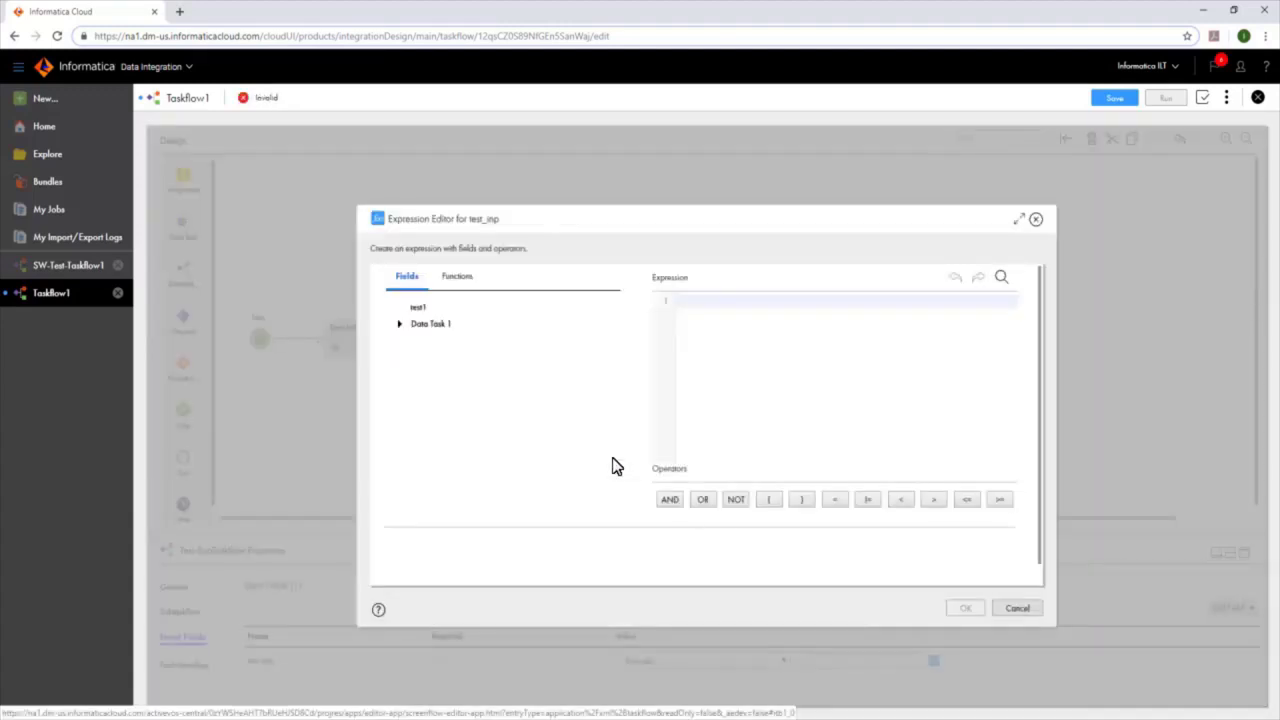
{"action": "left_click", "coordinate": [399, 324]}
{"action": "left_click", "coordinate": [411, 340]}
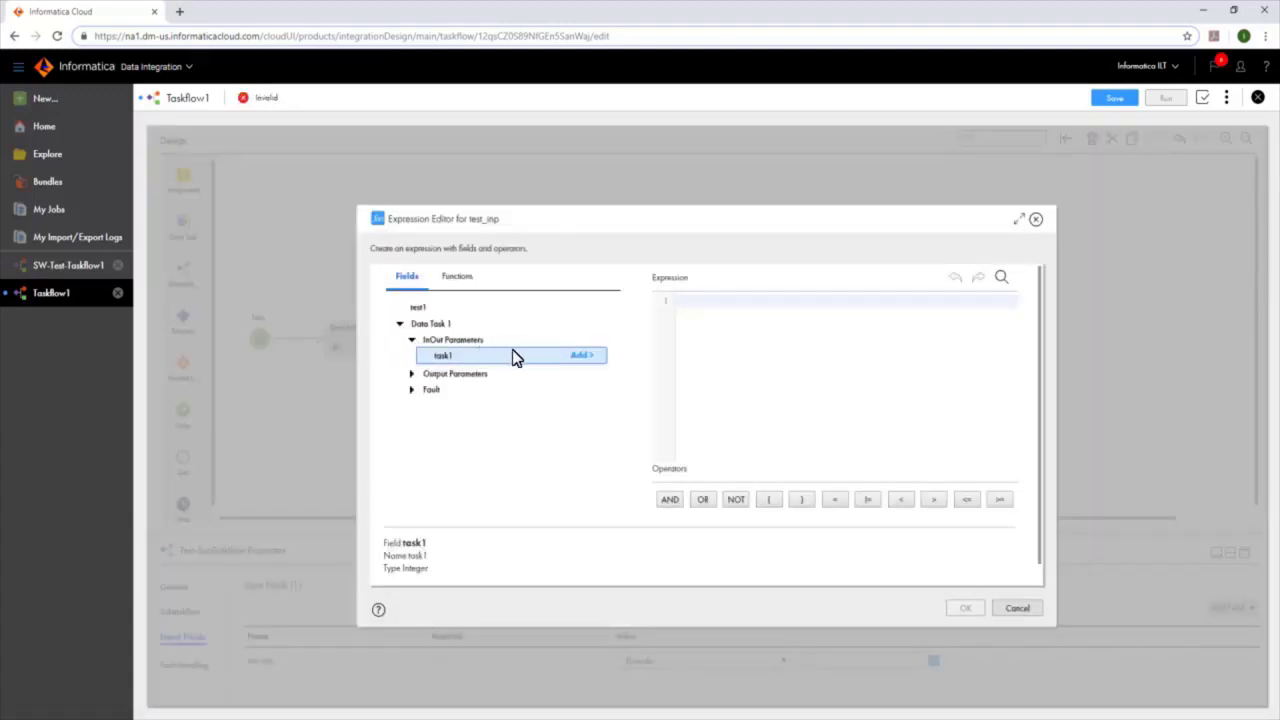
{"action": "left_click", "coordinate": [583, 357]}
{"action": "type", "text": "+ 10"}
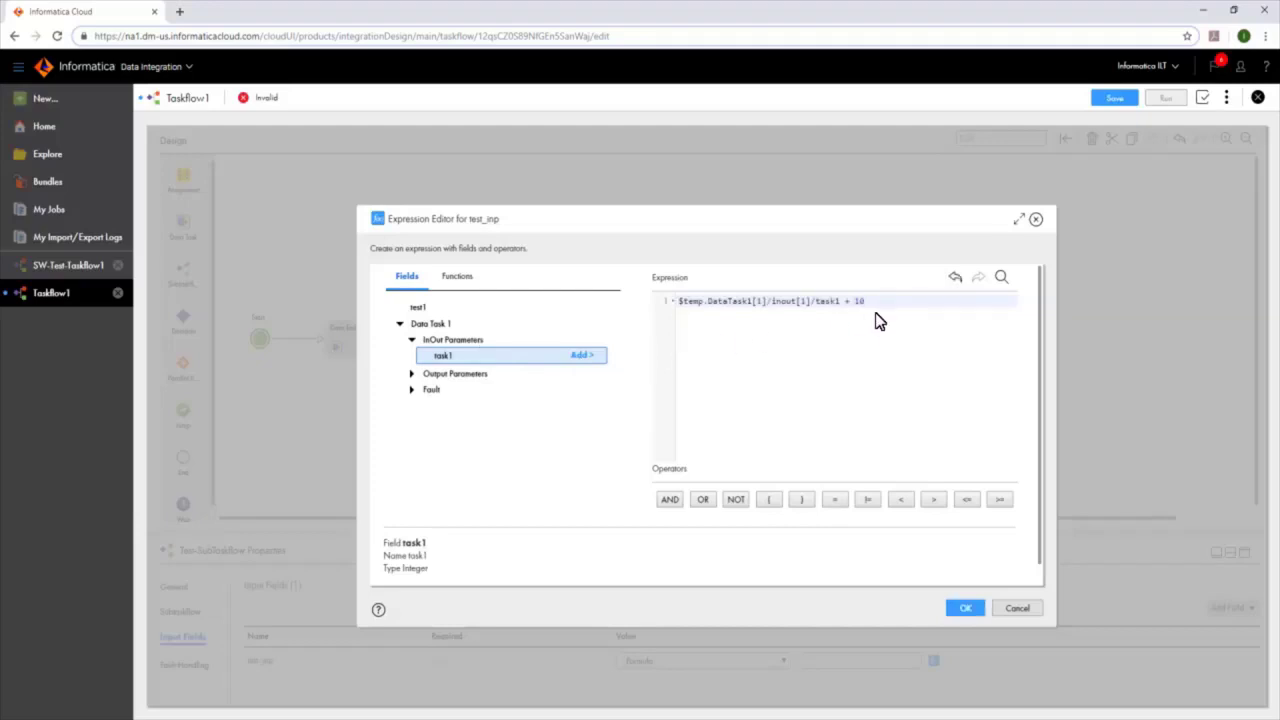
{"action": "left_click", "coordinate": [964, 608]}
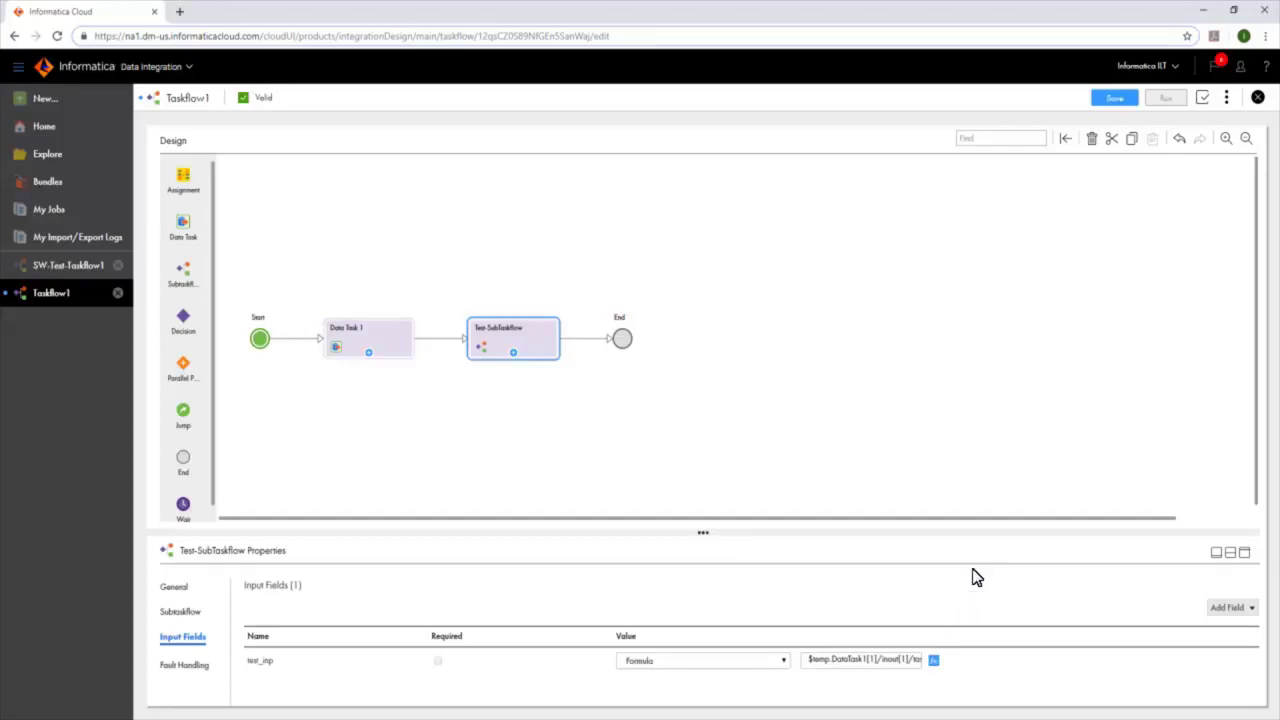
Save the taskflow and publish it.
{"action": "left_click", "coordinate": [1128, 99]}
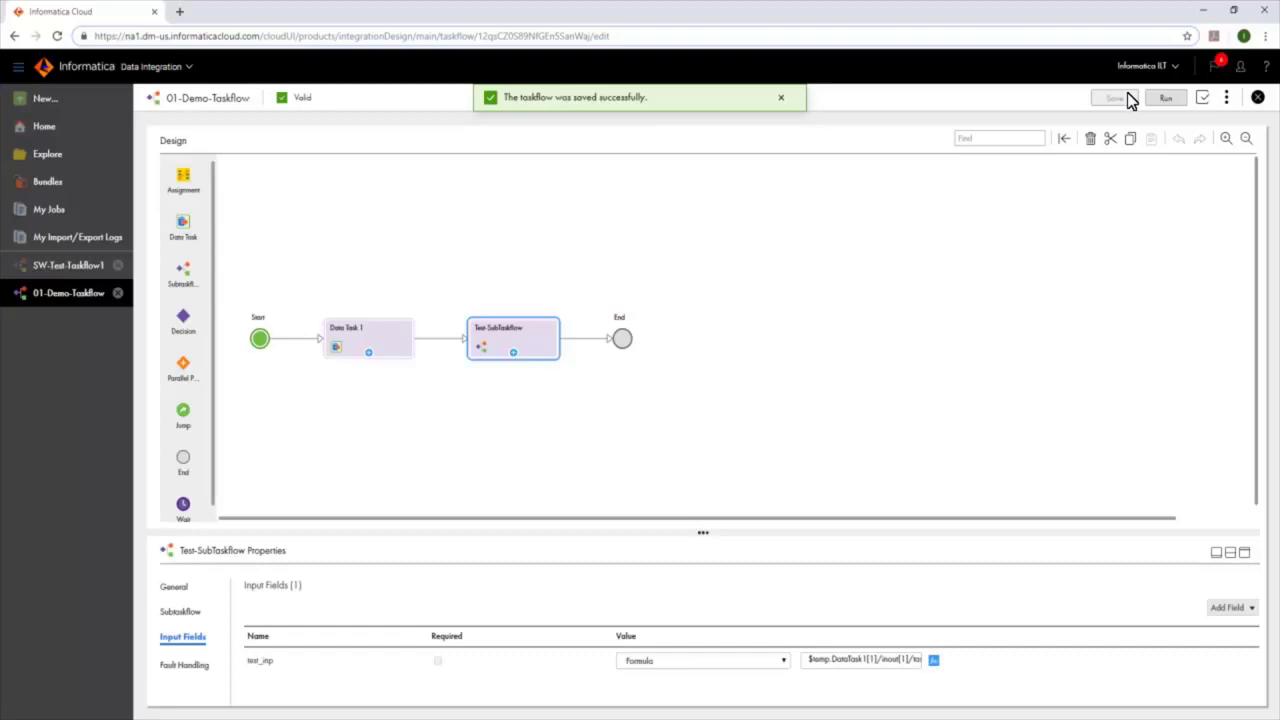
{"action": "left_click", "coordinate": [1226, 97]}
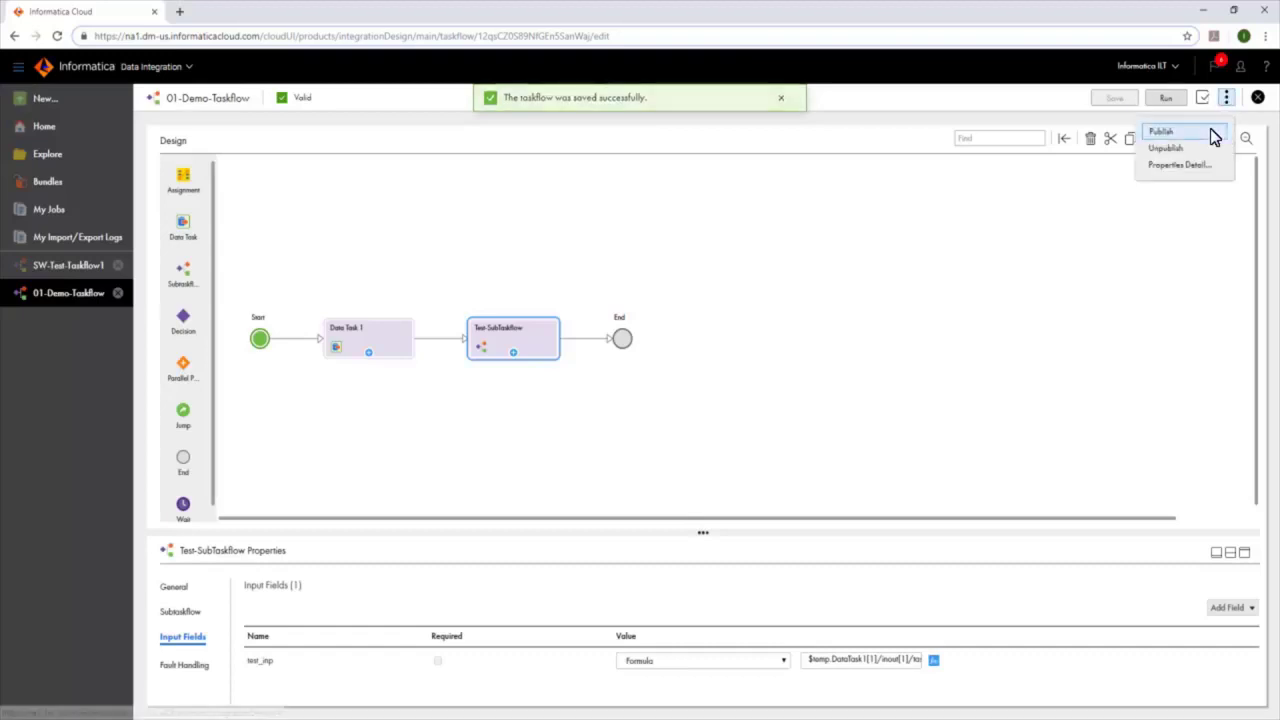
{"action": "left_click", "coordinate": [1213, 134]}
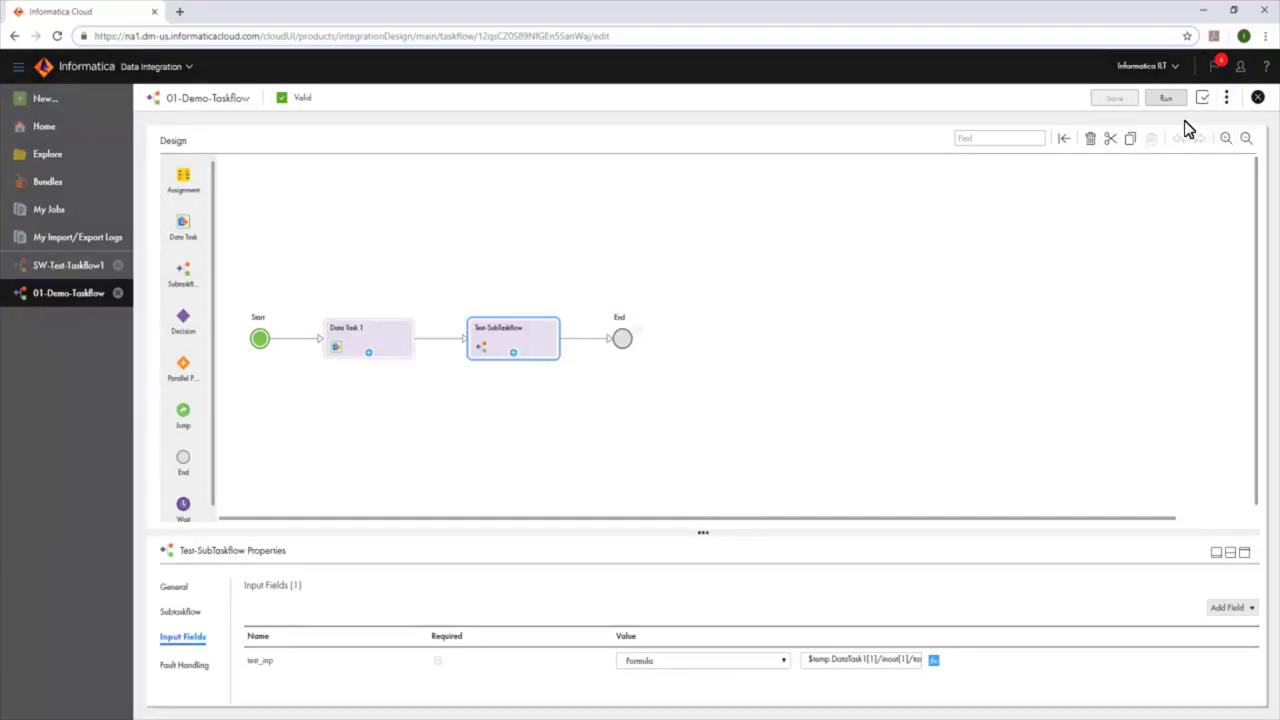